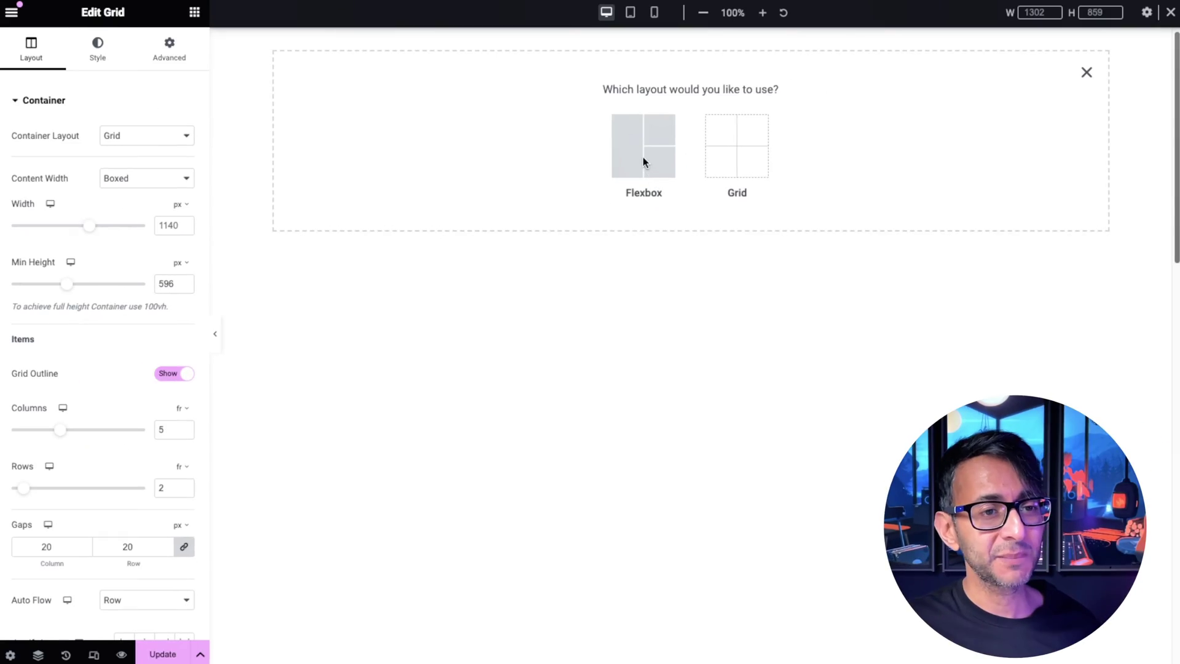
- Add a new Flexbox section with the two-column structure at the top of the page
click(642, 162)
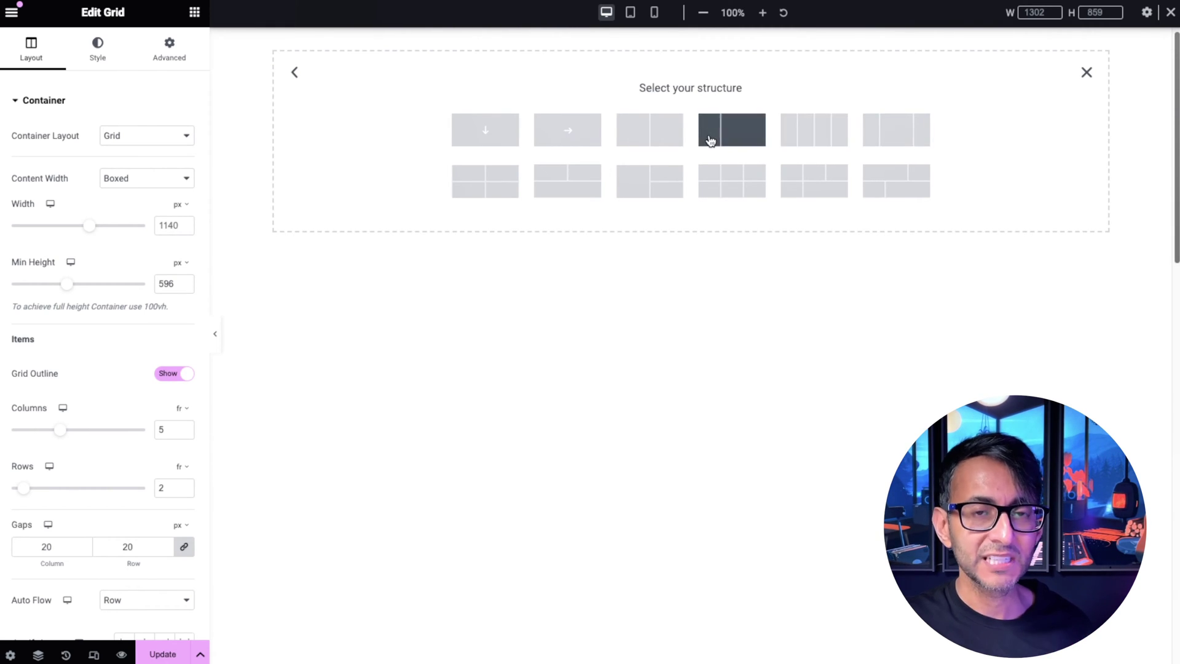
click(639, 135)
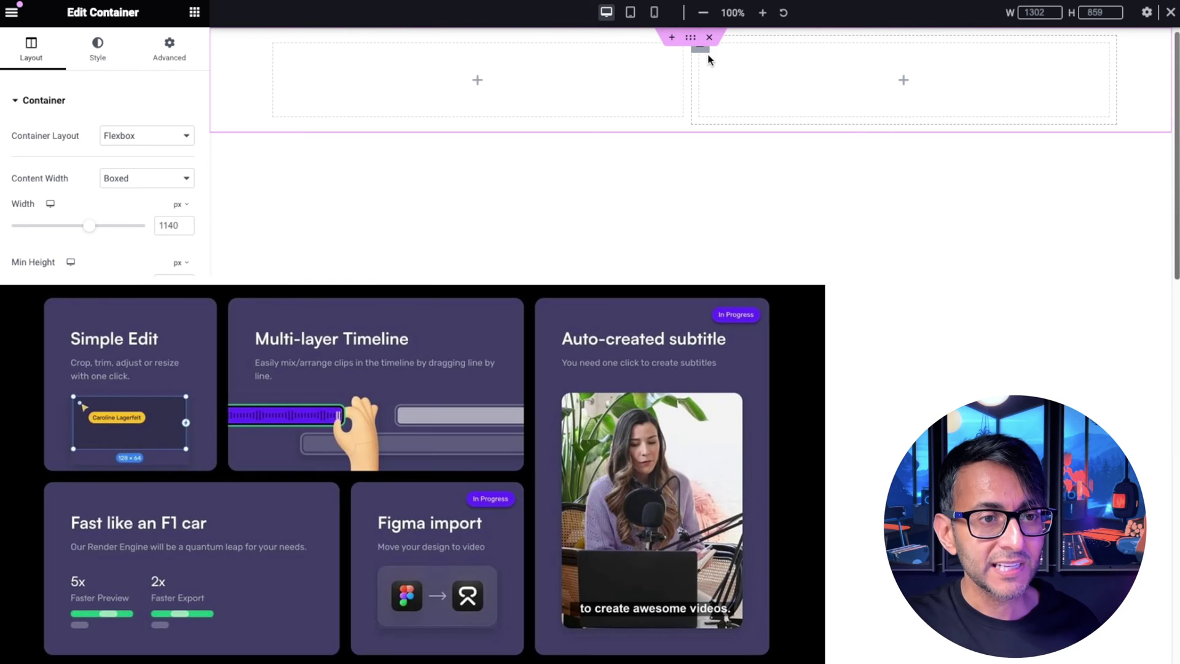
- From the Elements panel, place a Container widget inside the left column
click(703, 52)
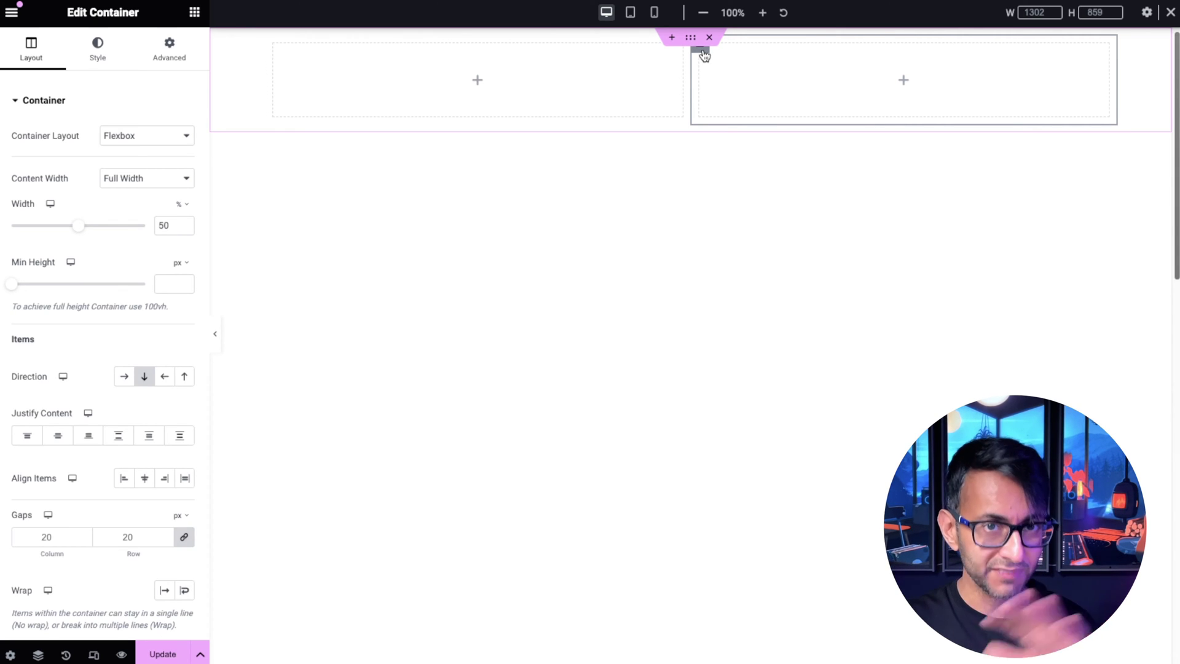
click(477, 80)
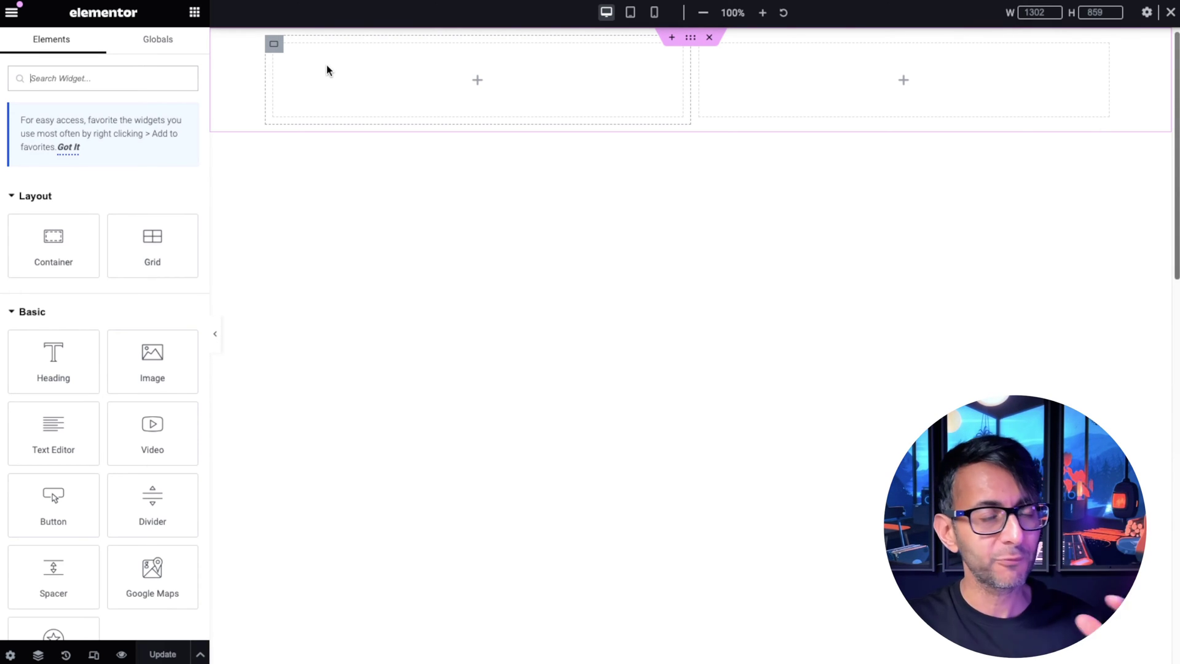
click(274, 43)
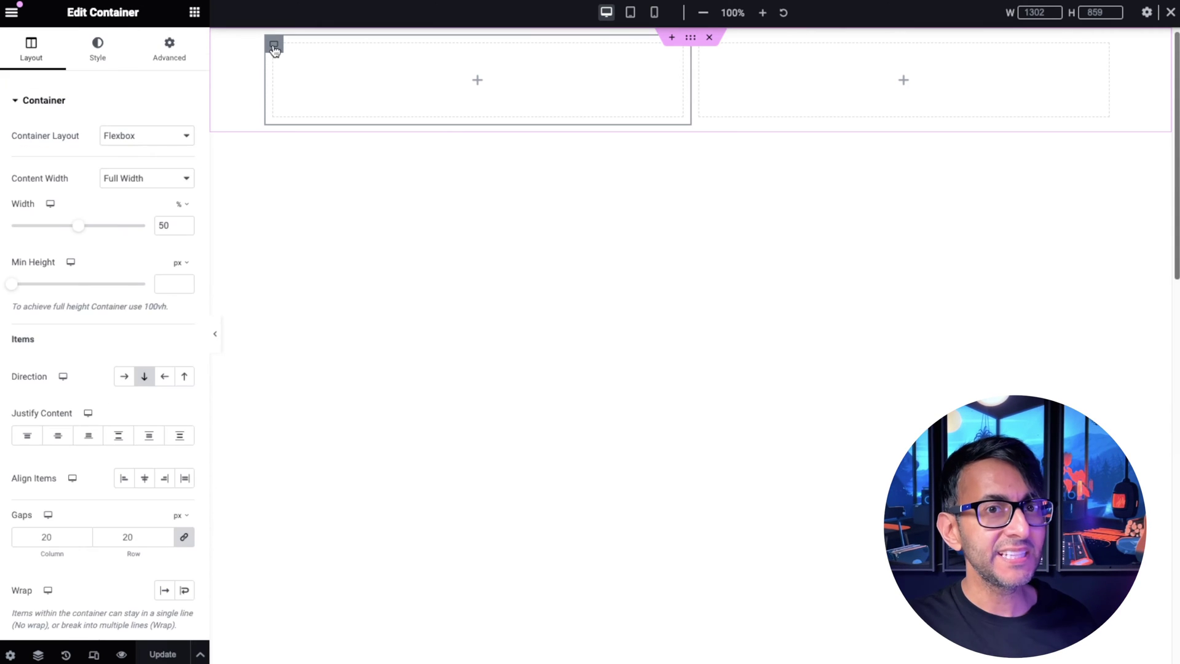
click(193, 22)
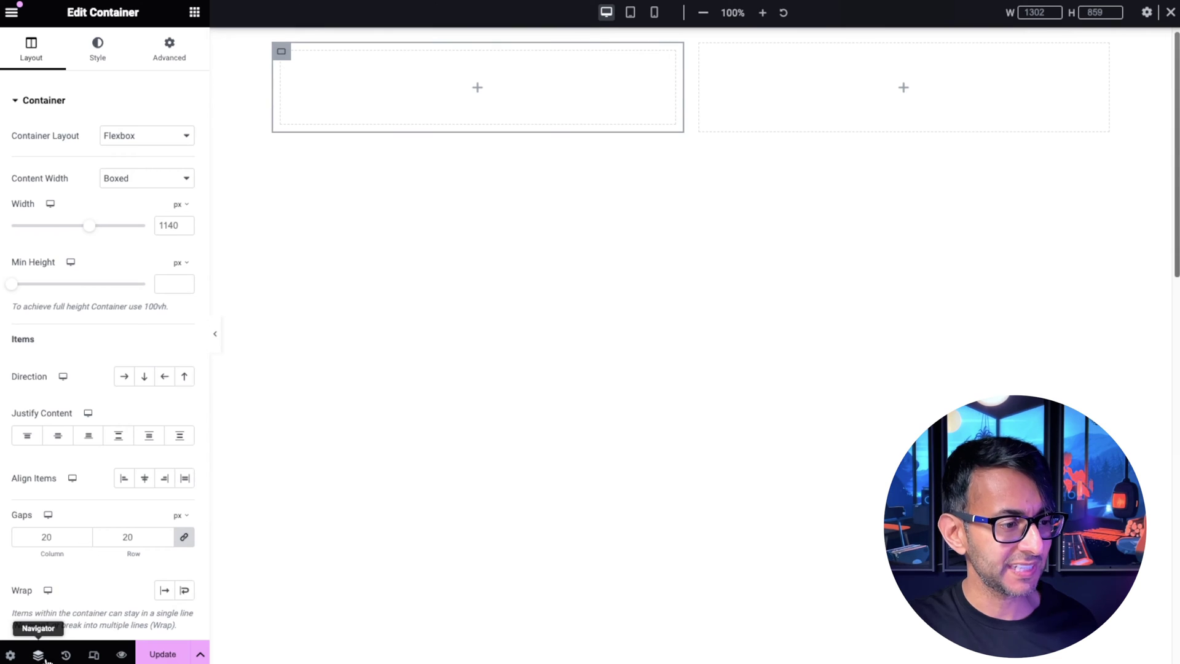
- In Navigator, rename the columns Child 1 and Child 2 and duplicate Child 1's inner container to four
click(39, 655)
double_click(805, 218)
text(Child 2)
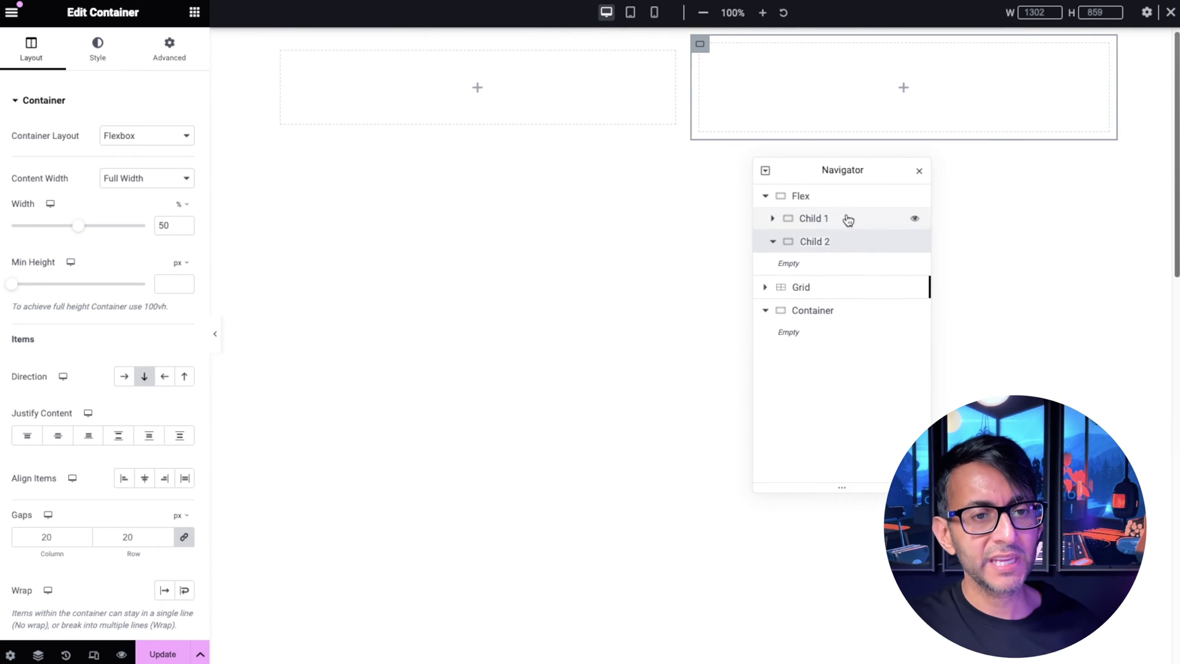
click(774, 219)
click(825, 246)
right_click(825, 245)
click(848, 287)
key(ctrl+d)
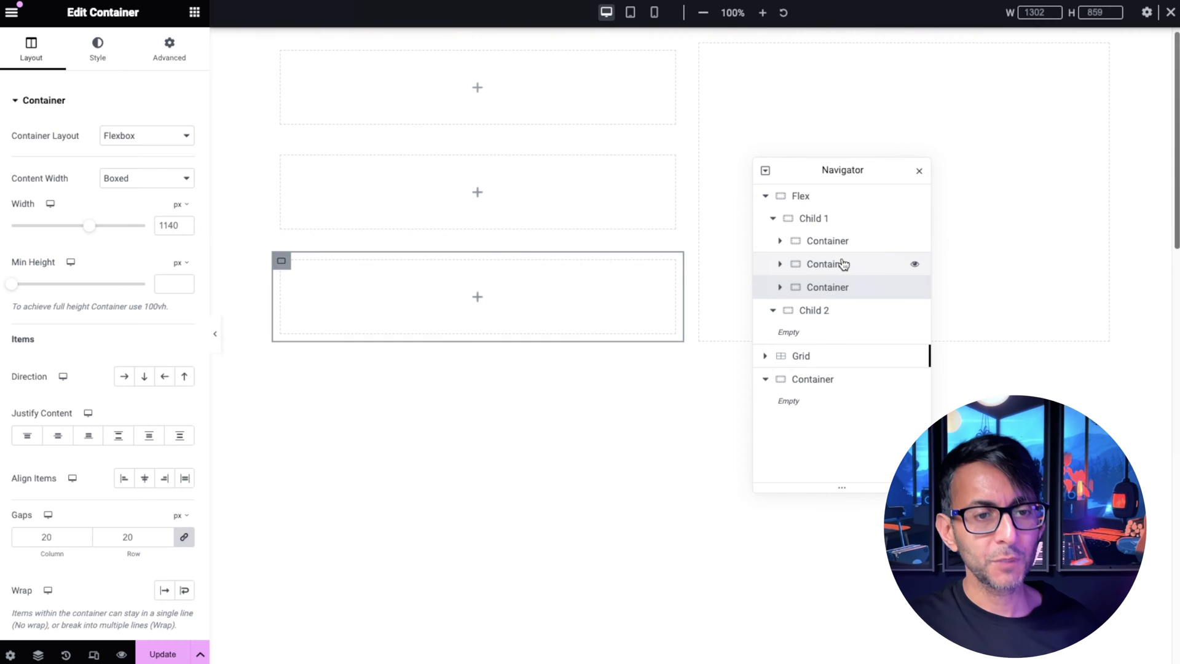
key(ctrl+d)
- Set Child 1's direction to Row with Wrap, then review both columns' Advanced settings
click(822, 219)
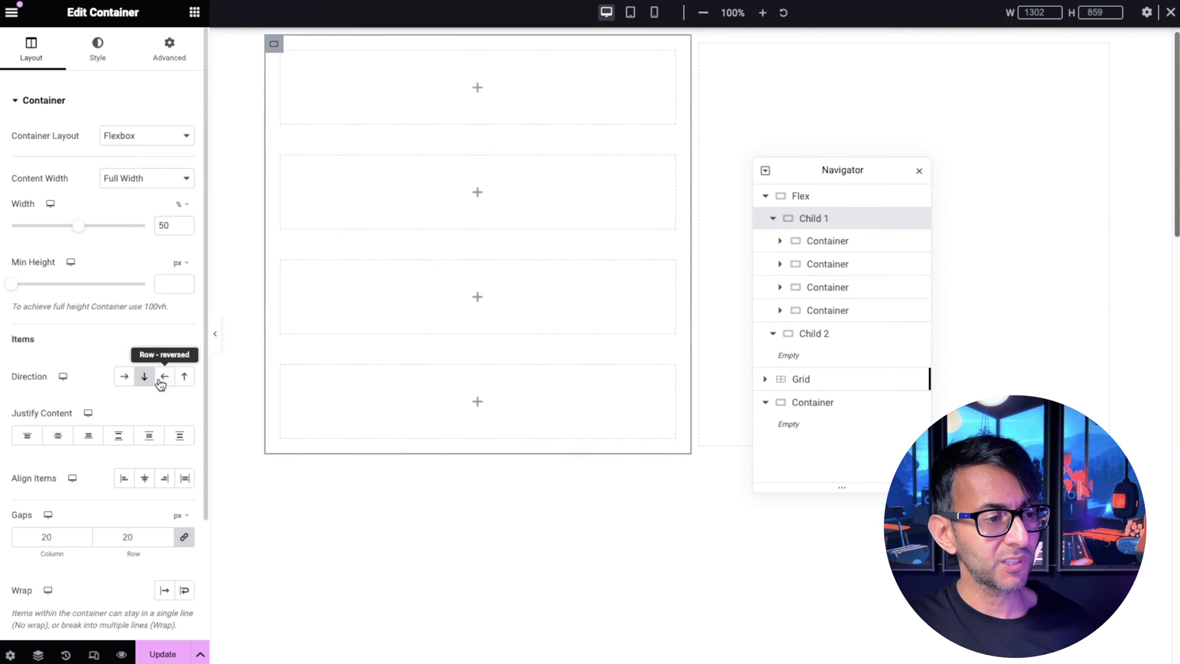
click(124, 376)
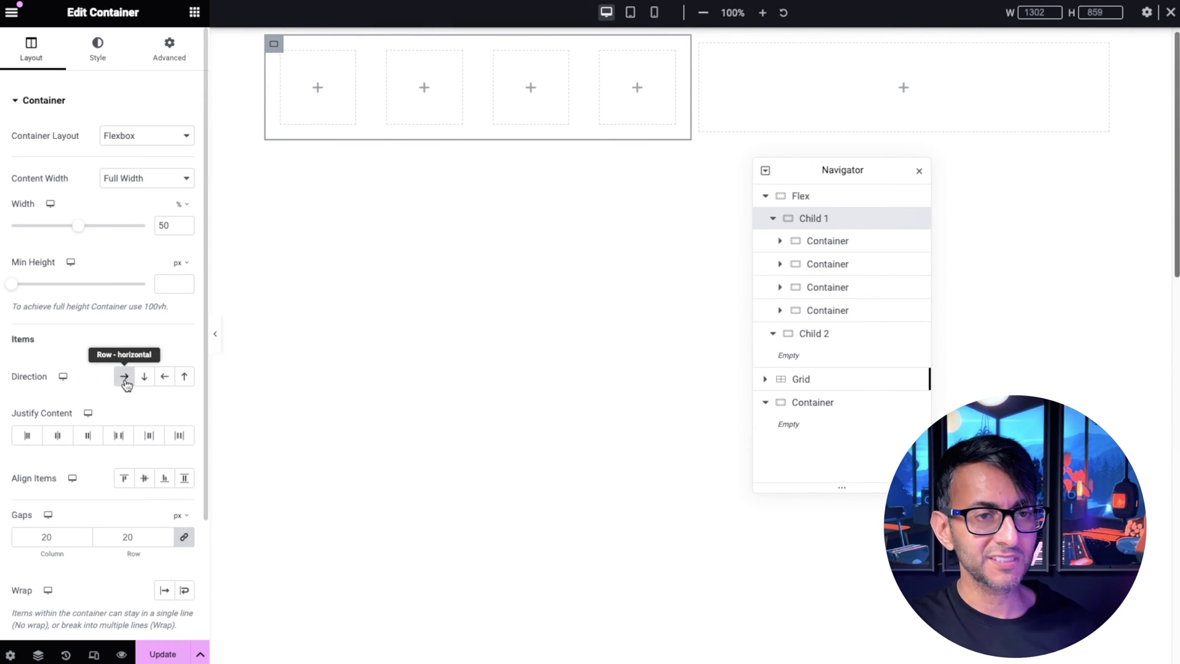
click(184, 592)
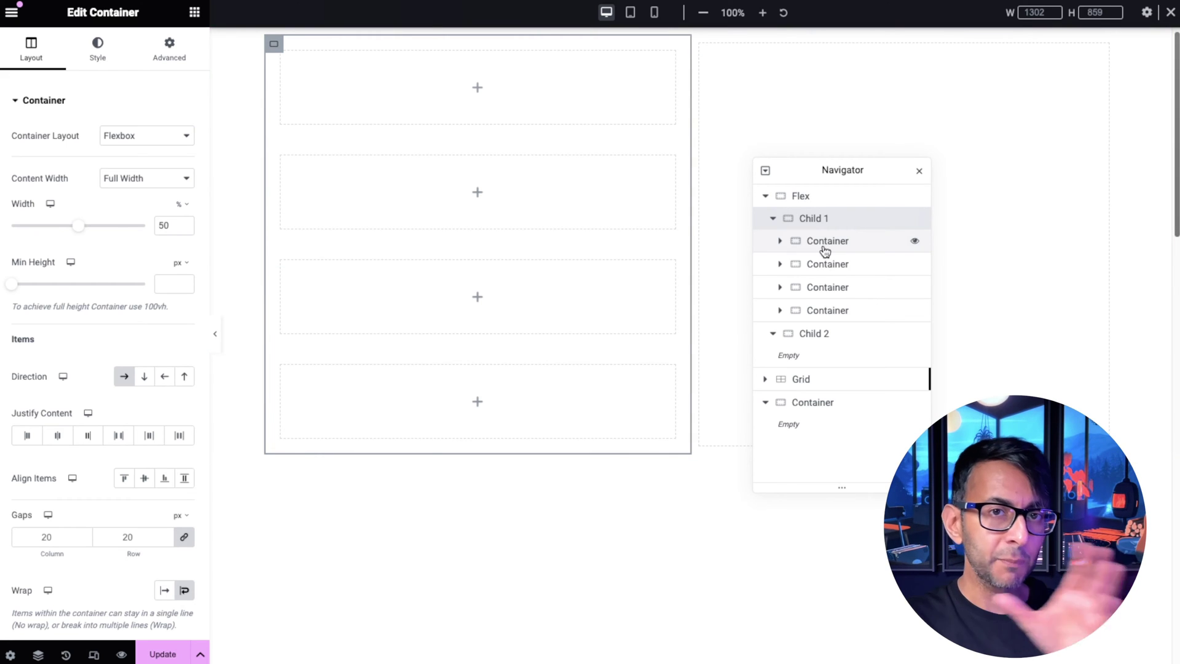
click(169, 49)
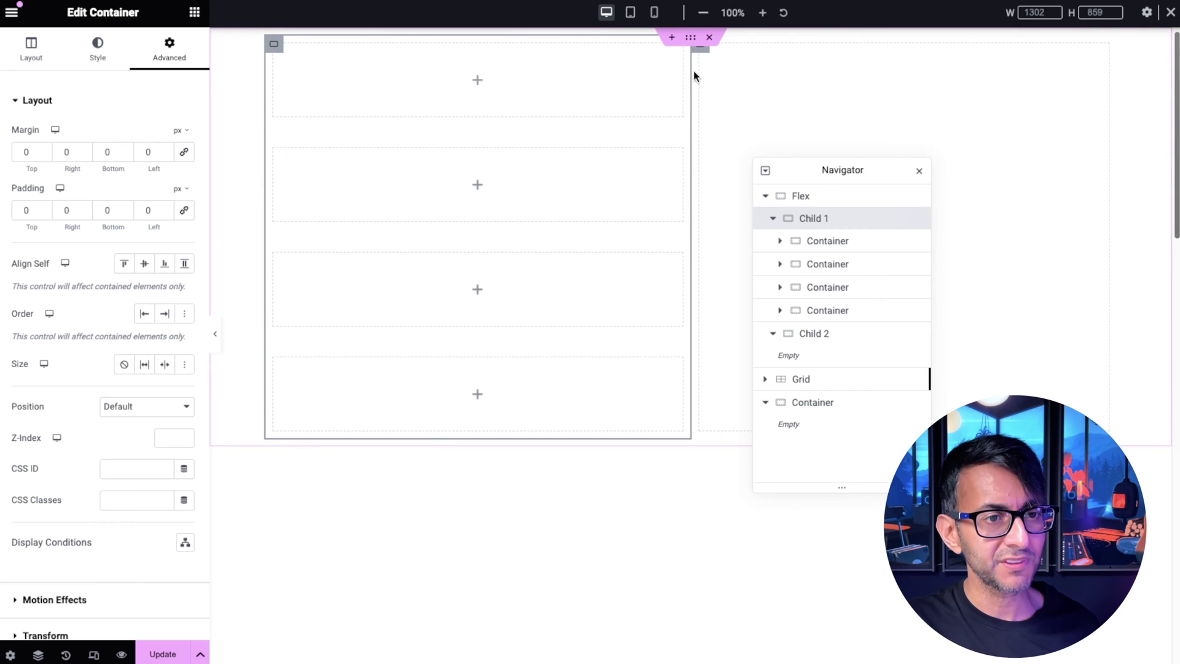
click(831, 336)
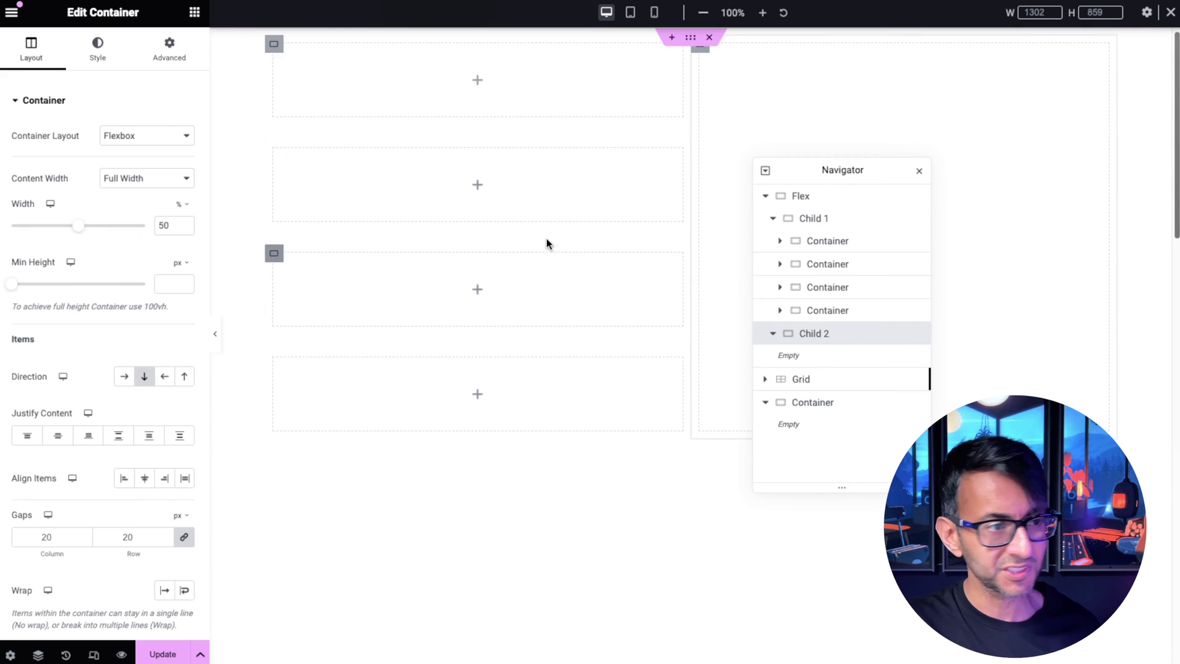
click(167, 52)
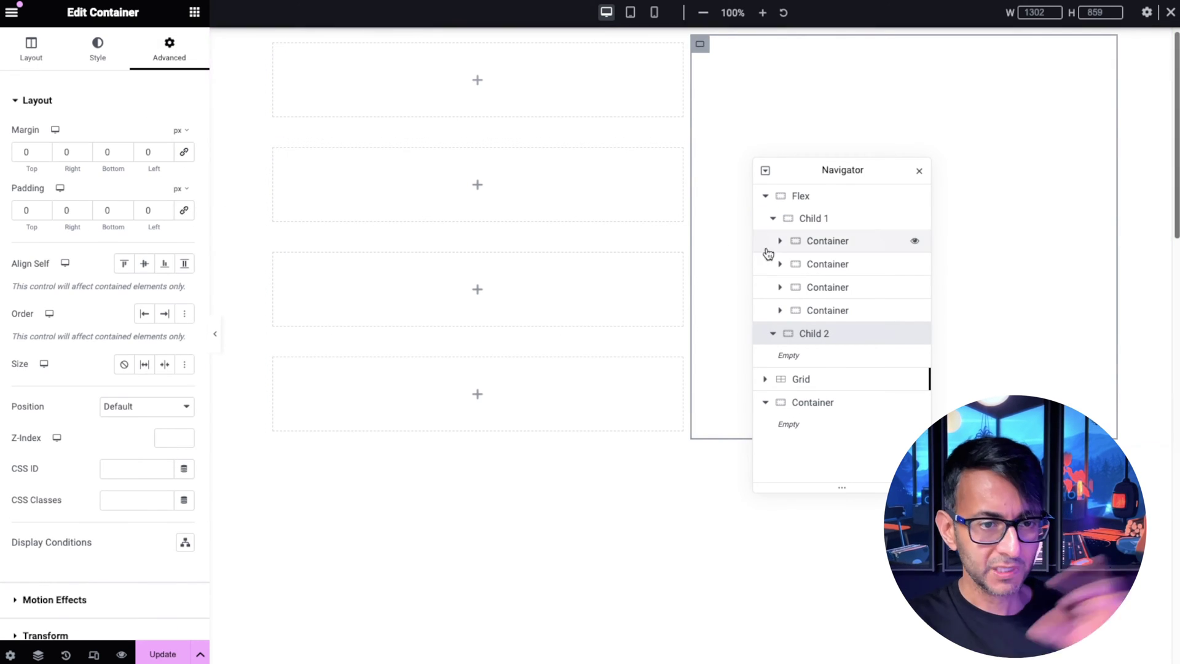
- Switch the first inner container to Full Width content at 100%
click(843, 251)
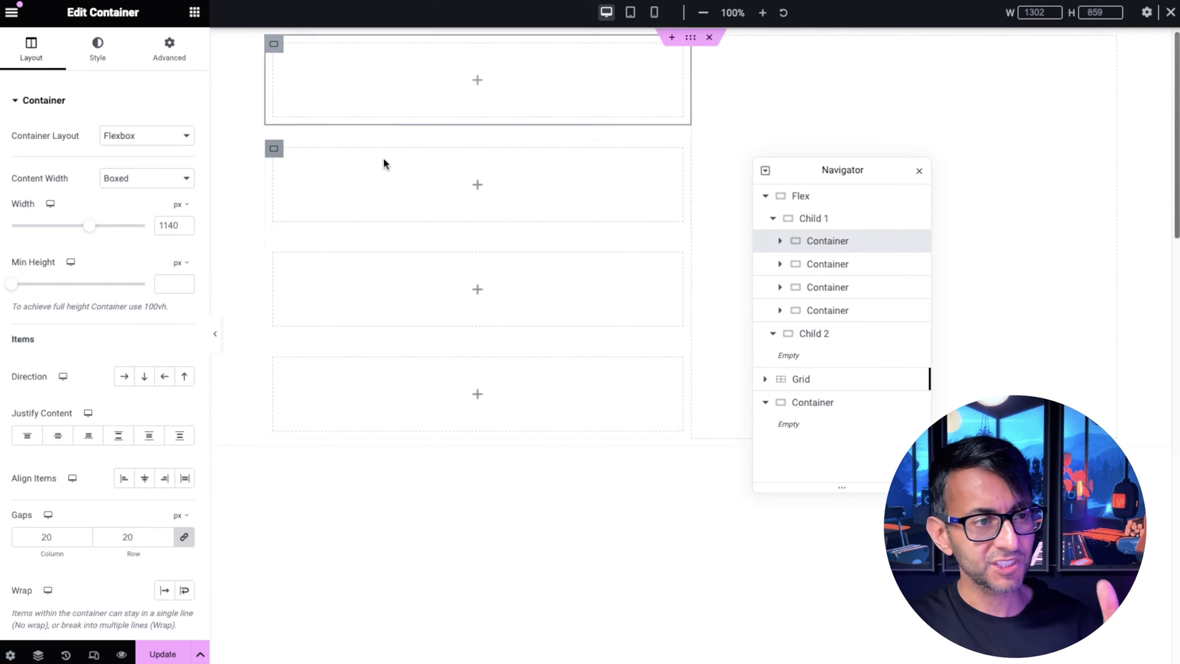
click(128, 178)
click(133, 194)
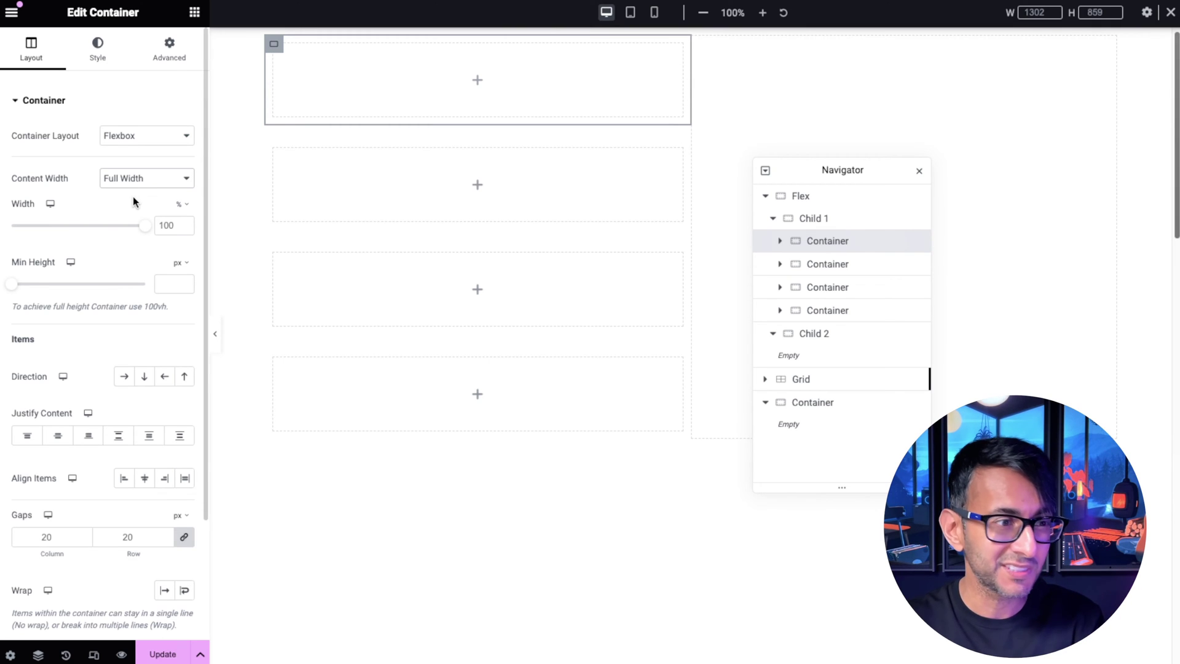
- Set the first container's width to 33% and make the second Full Width at 66.6%
double_click(163, 226)
text(33.3)
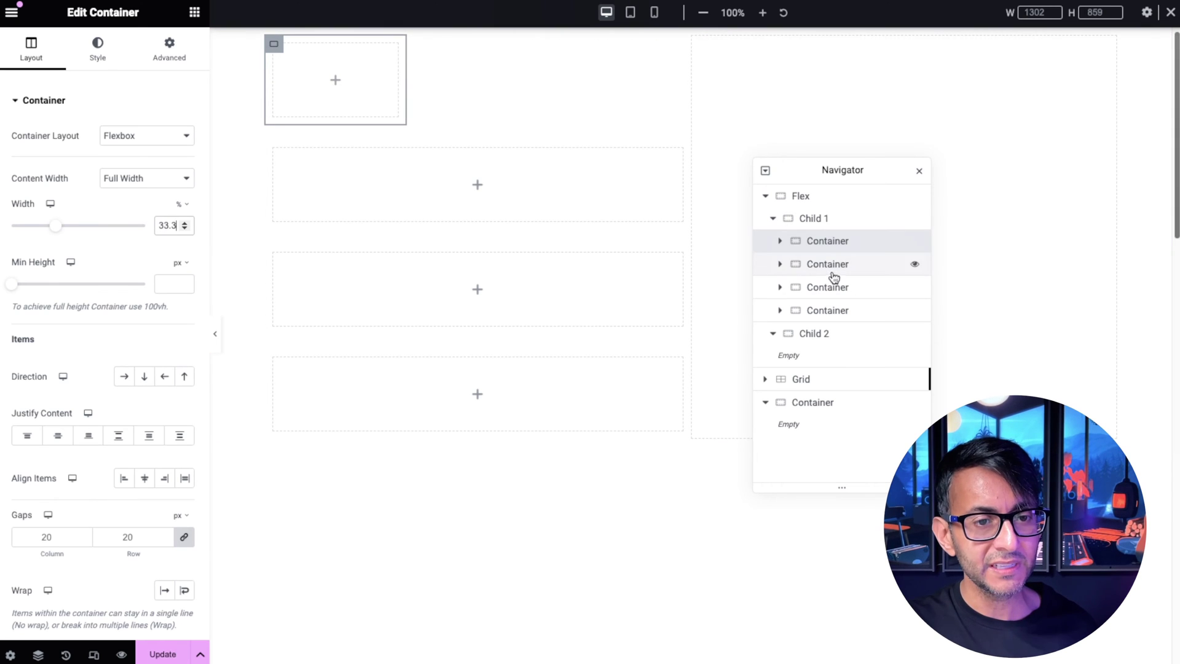
click(830, 268)
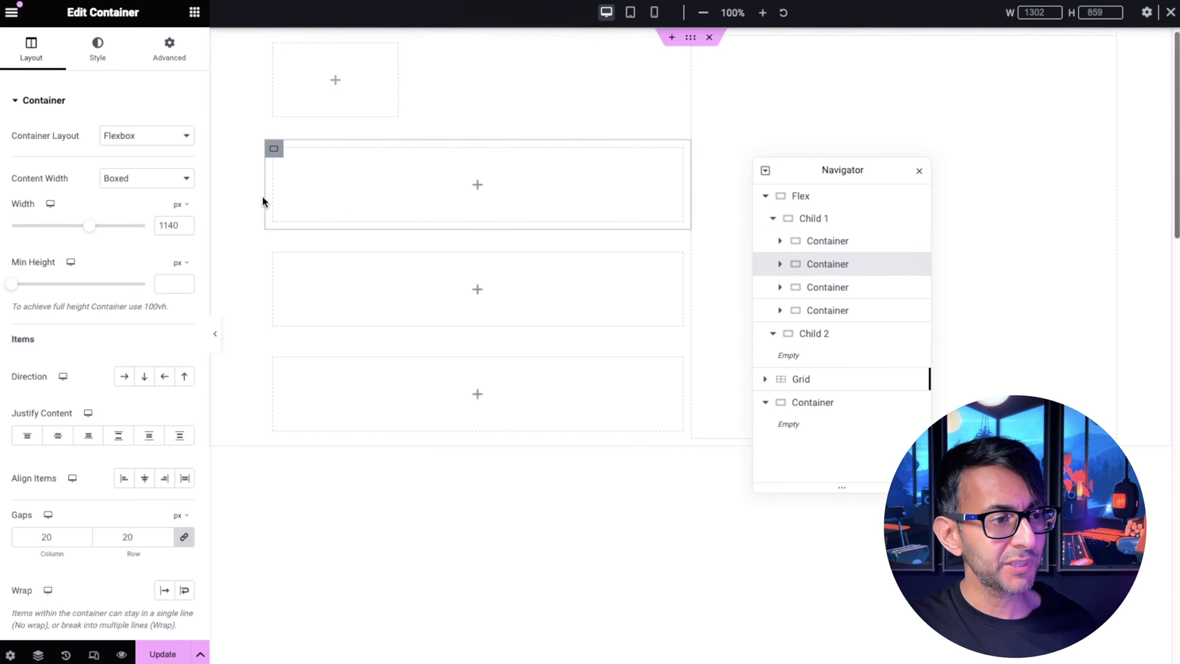
click(163, 179)
click(146, 195)
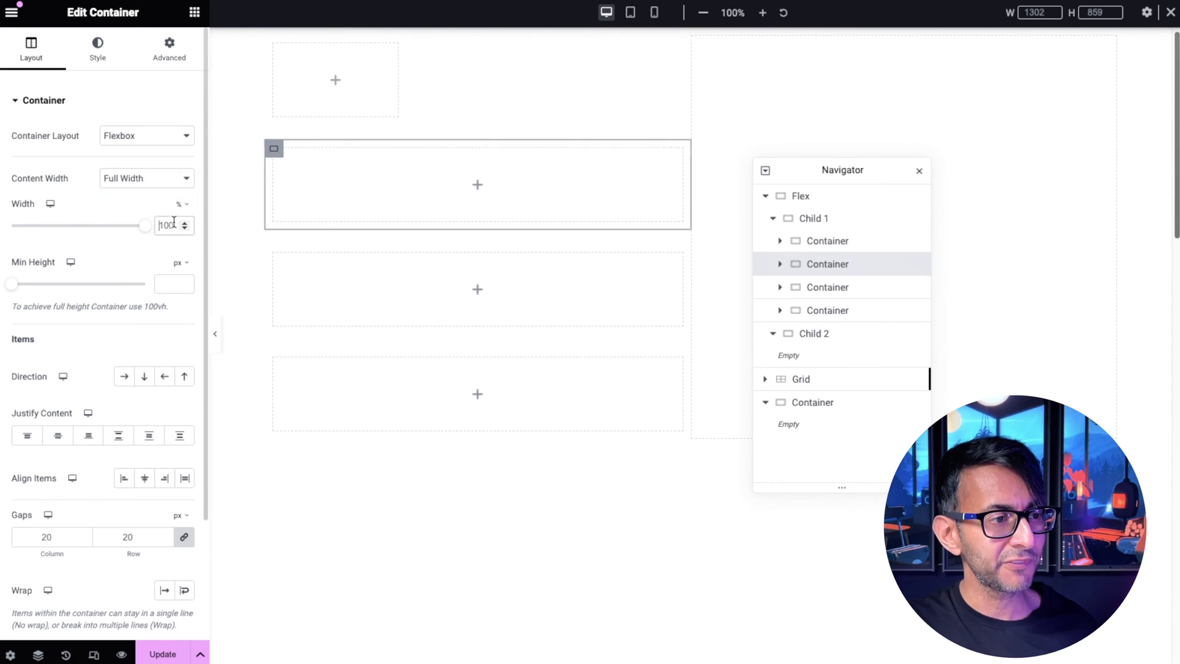
double_click(166, 225)
text(66.6)
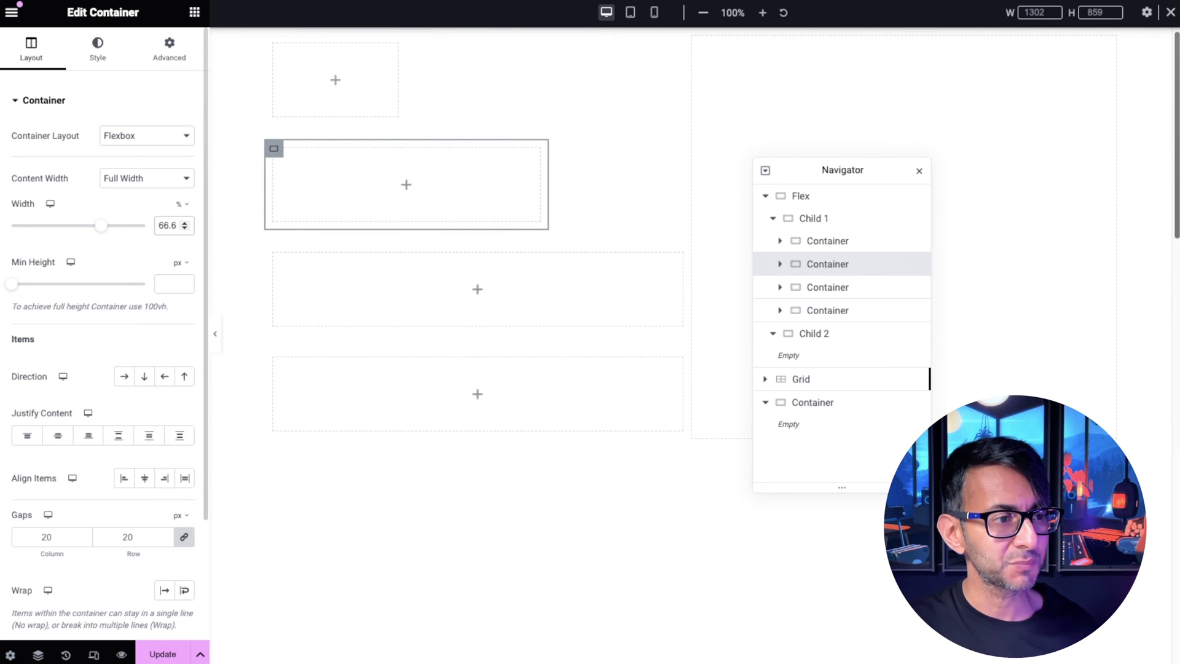
- Paste the first container's style onto the fourth and the second's onto the third
click(425, 119)
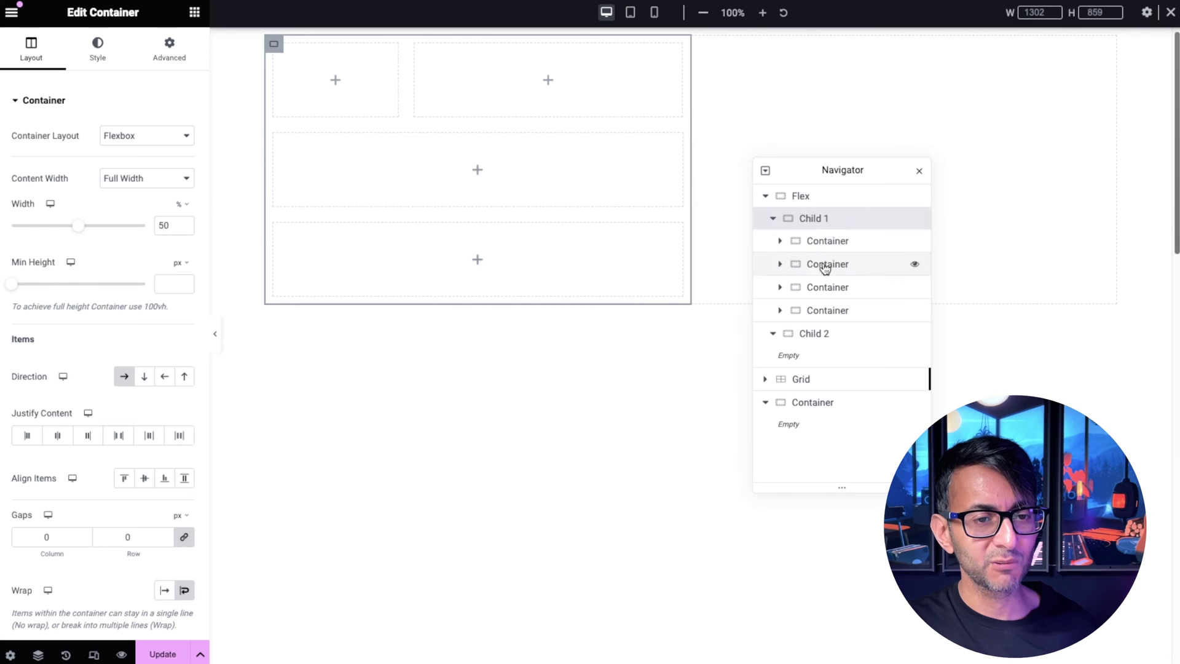
right_click(827, 245)
click(864, 349)
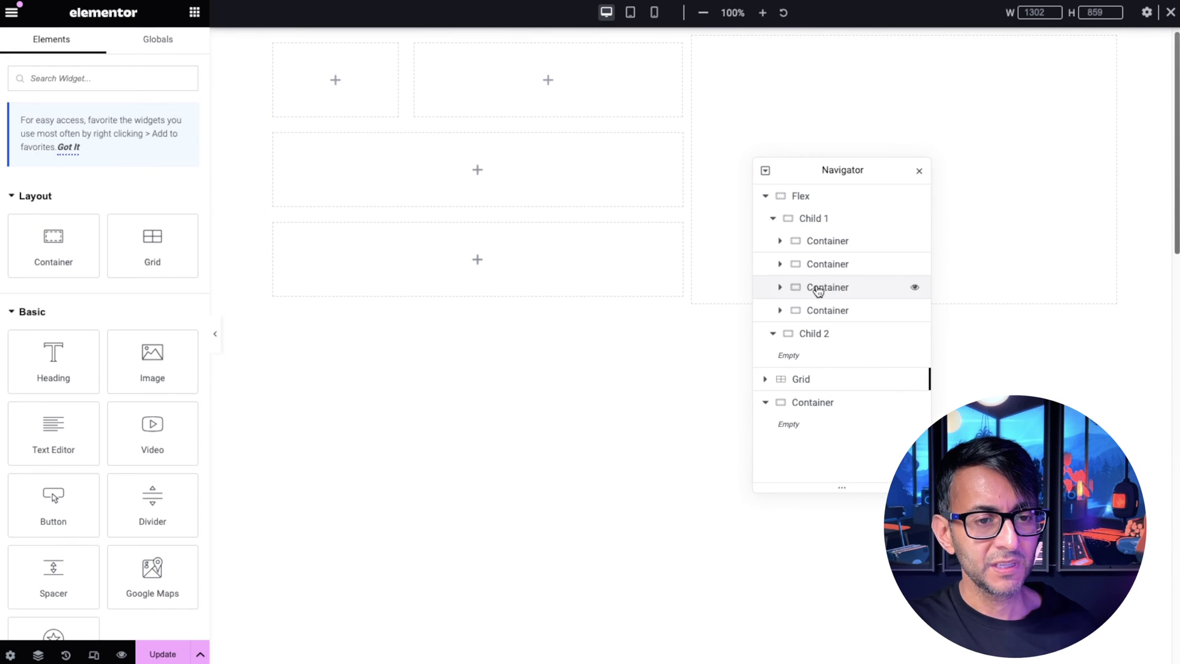
right_click(827, 309)
click(897, 435)
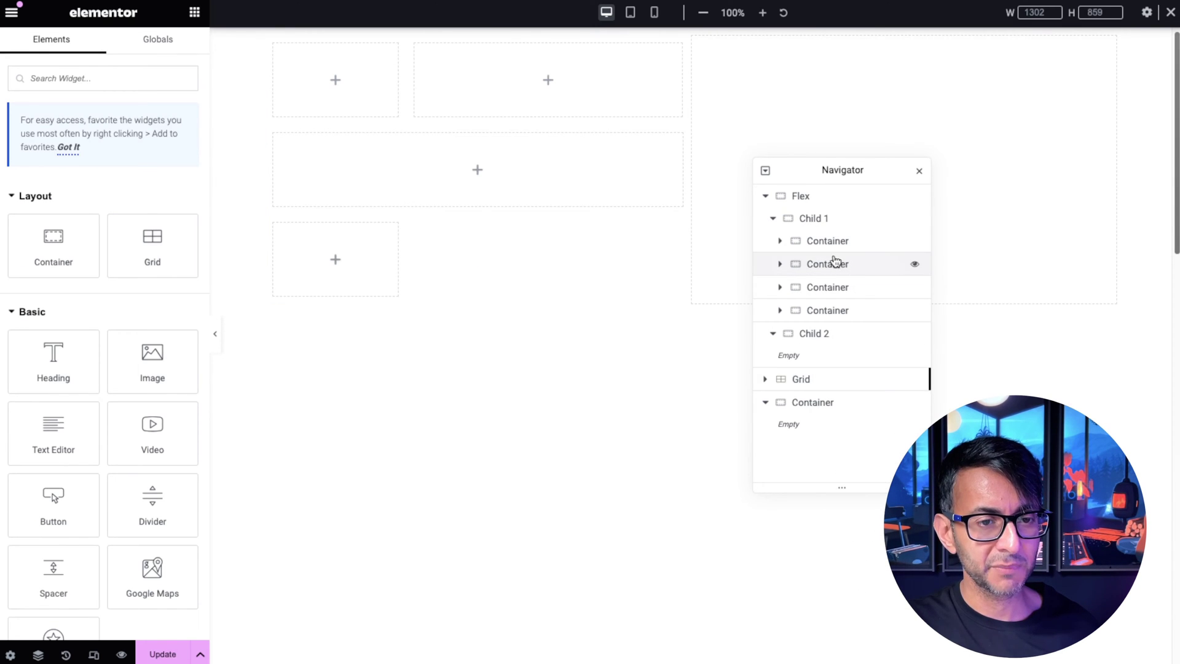
right_click(835, 263)
click(870, 364)
right_click(850, 290)
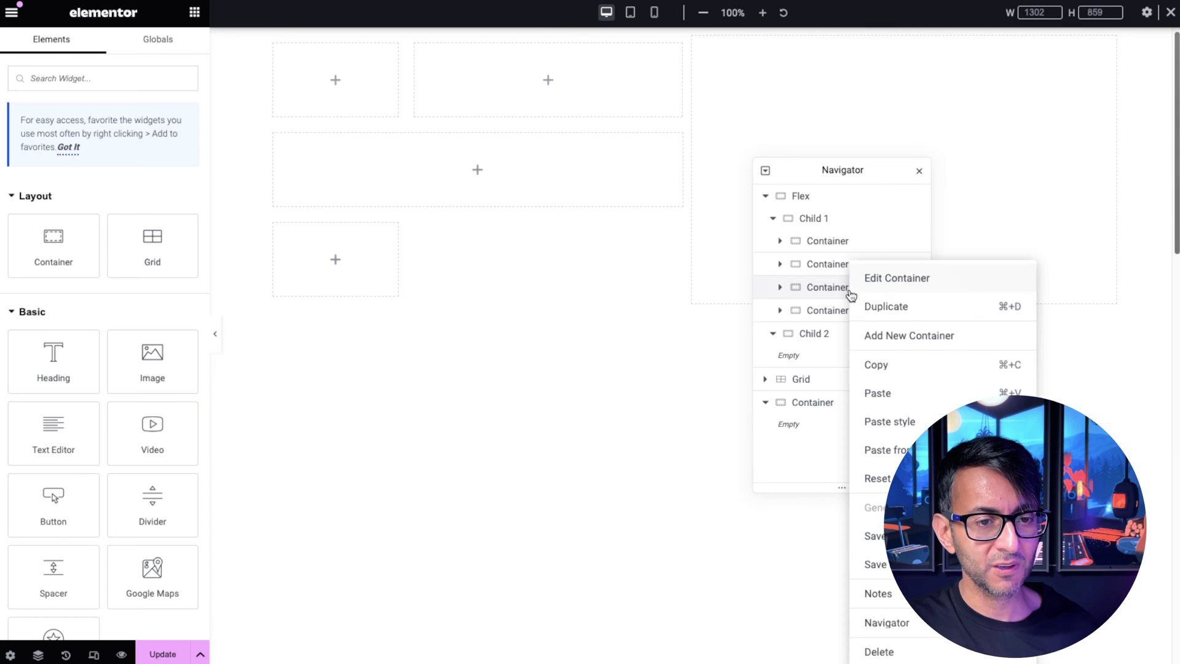
click(898, 422)
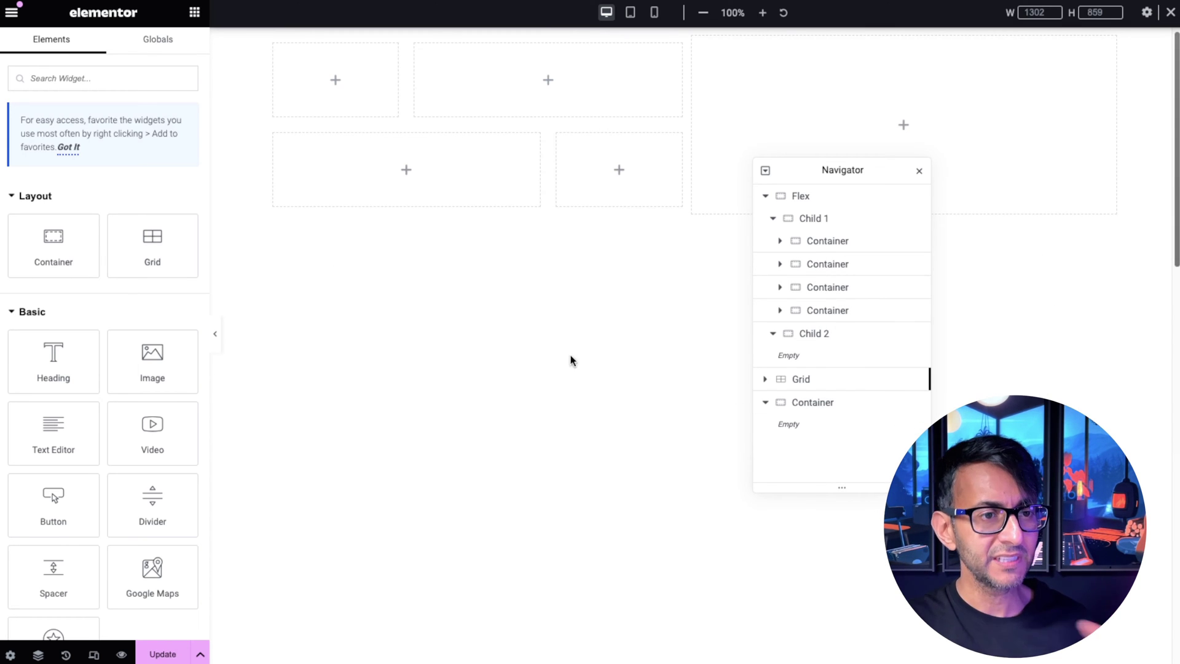
drag(867, 176, 693, 303)
click(692, 40)
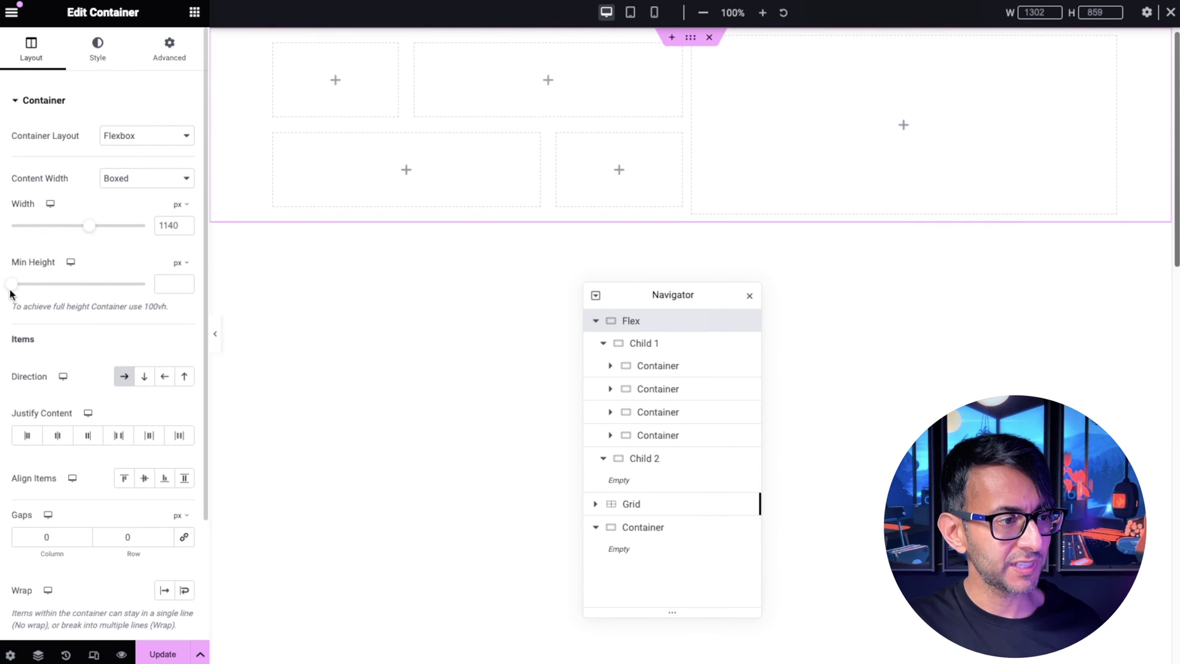
- Drag the outer Flex container's Min Height up to 451 px
drag(21, 289, 53, 293)
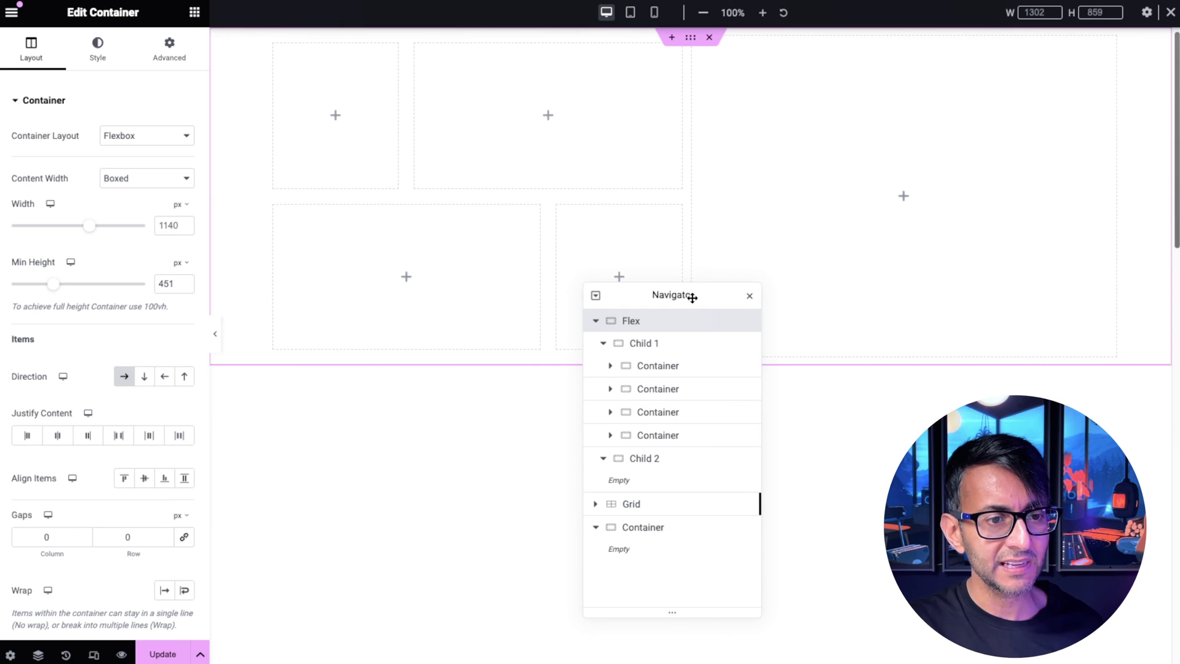
drag(693, 295, 693, 443)
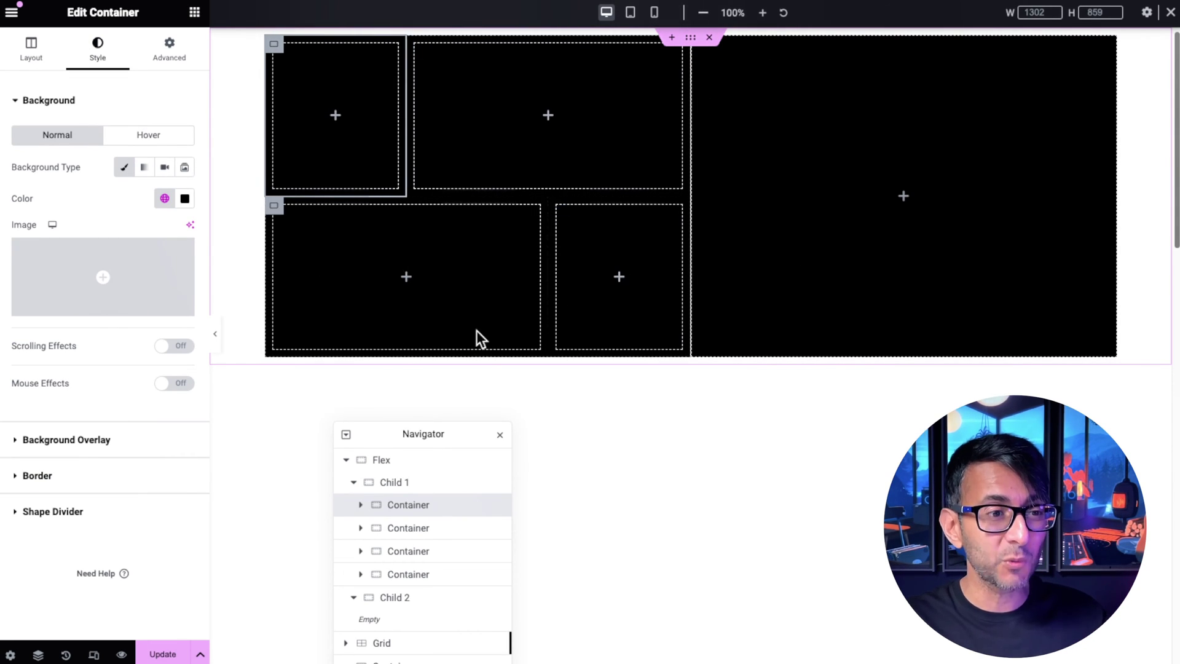
- Give the outer Flex container linked 20 px gaps, and Child 1 20 px gaps too
click(690, 39)
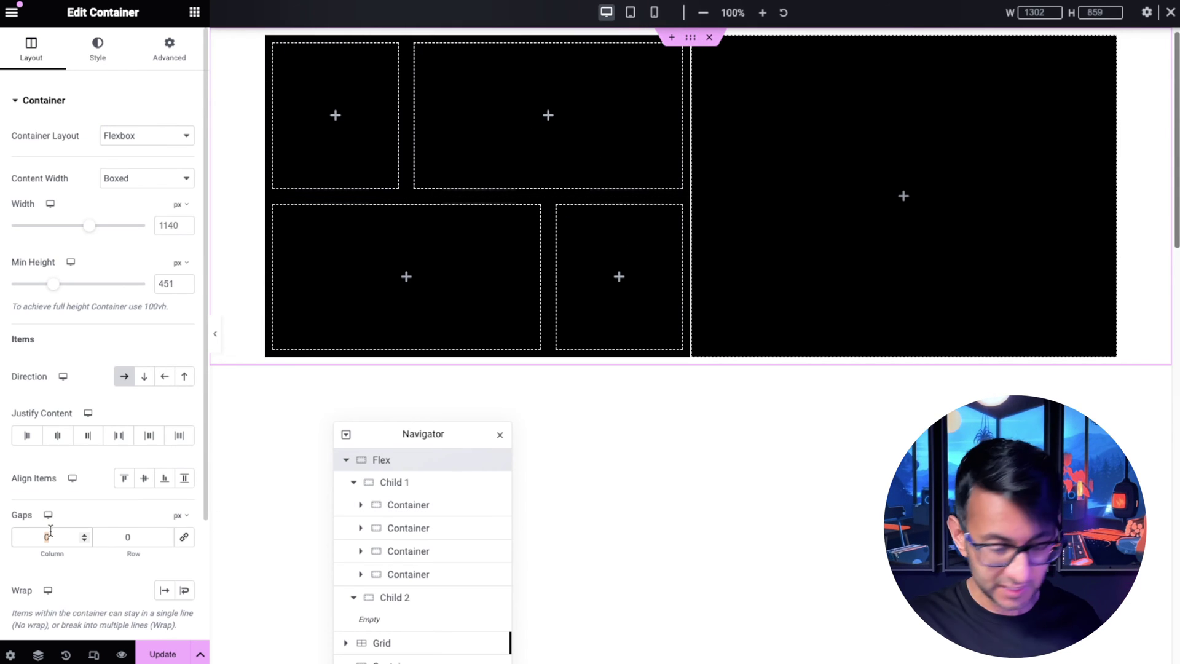
click(183, 537)
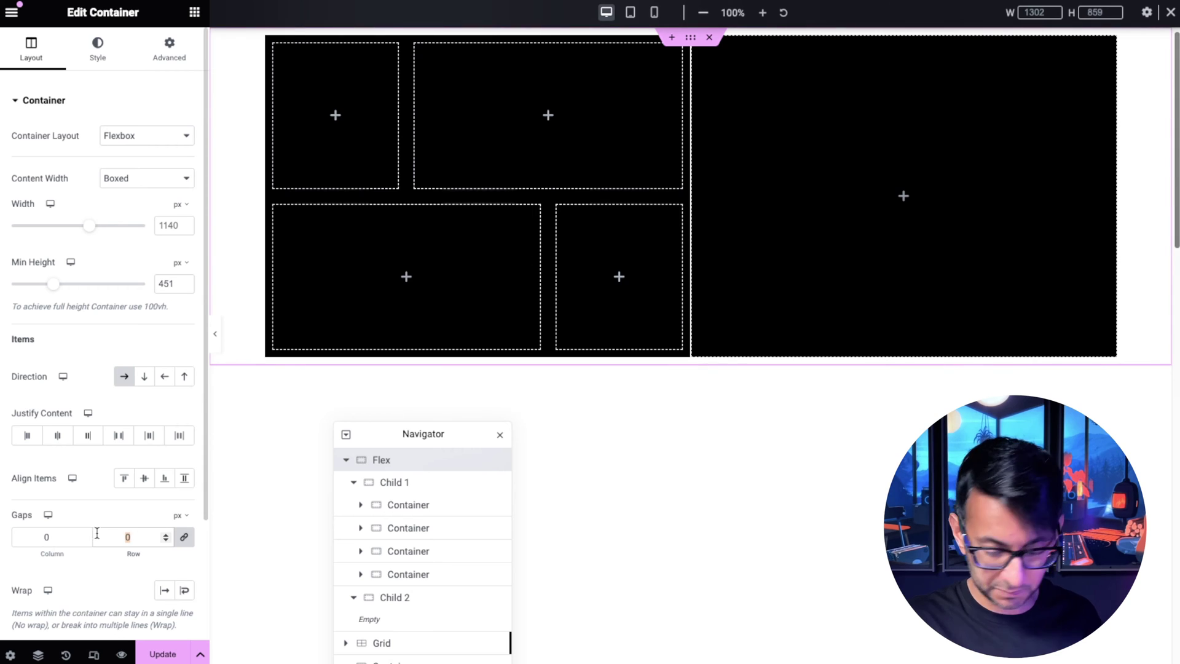
text(20)
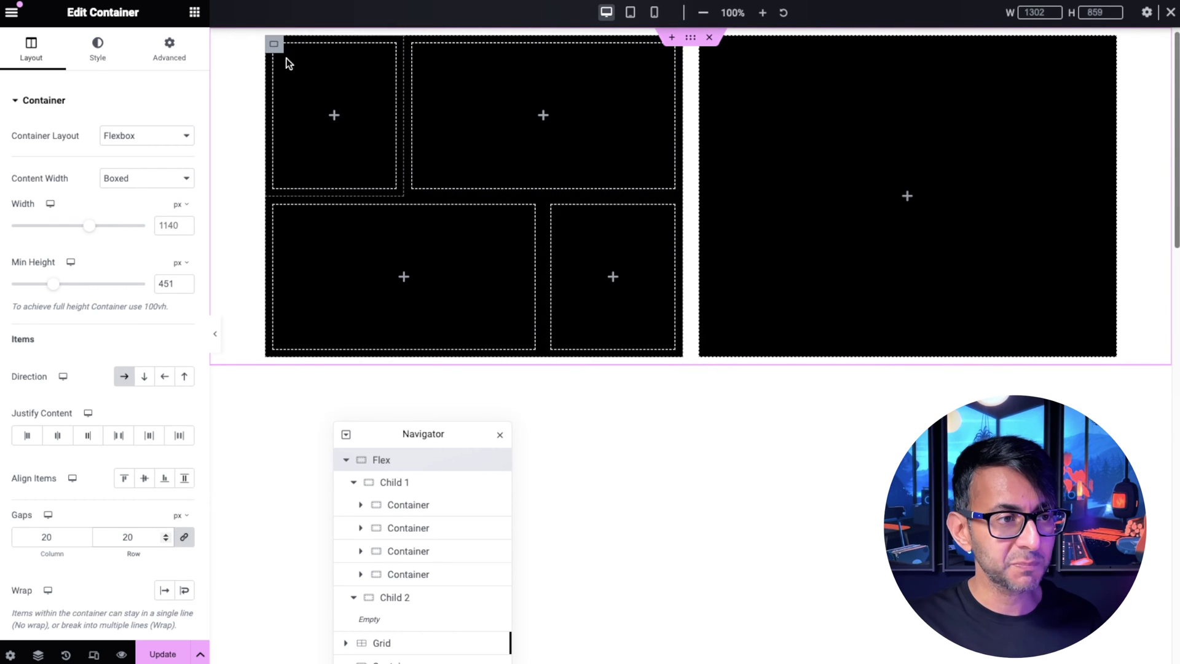
click(273, 45)
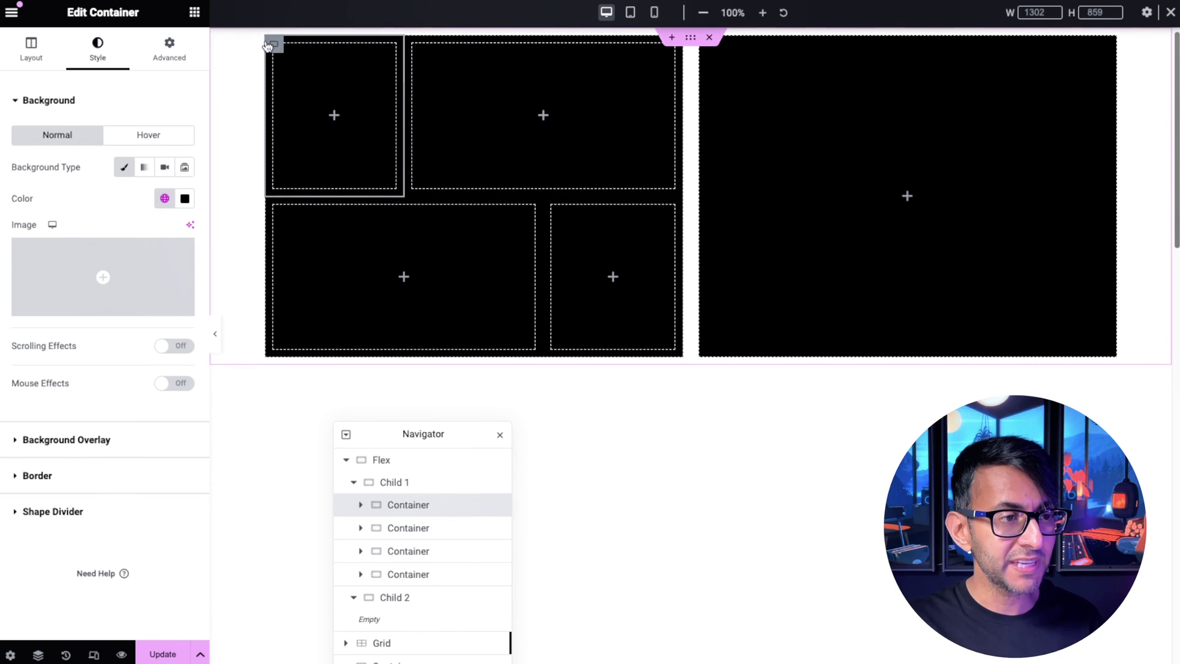
click(432, 485)
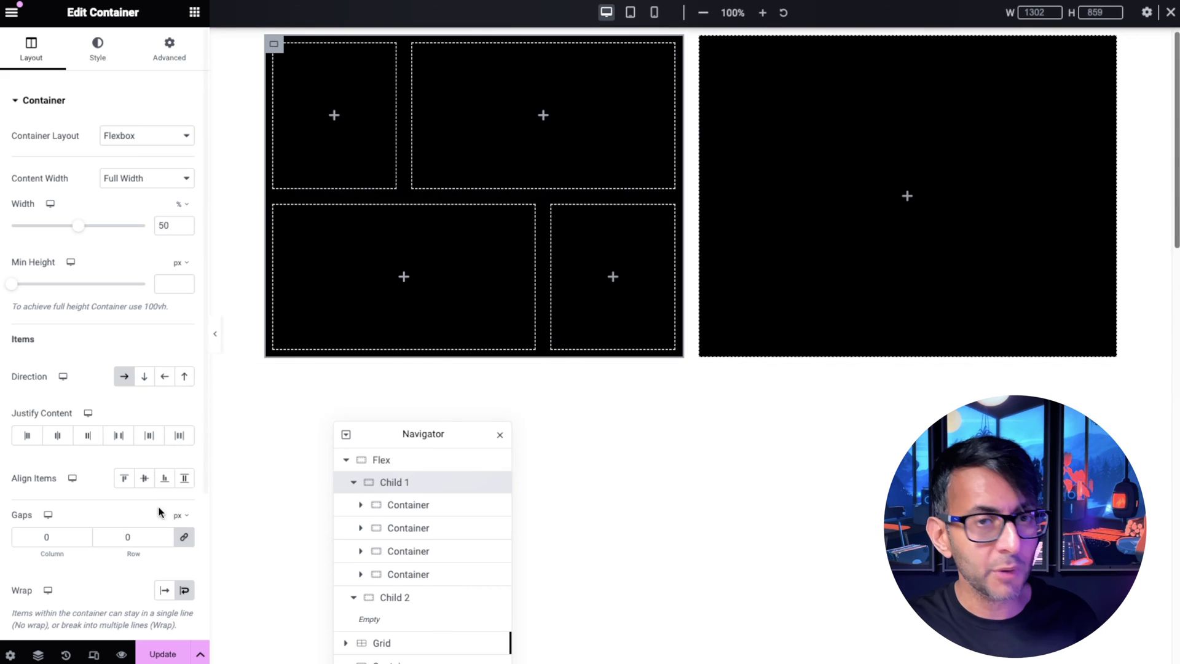
text(20)
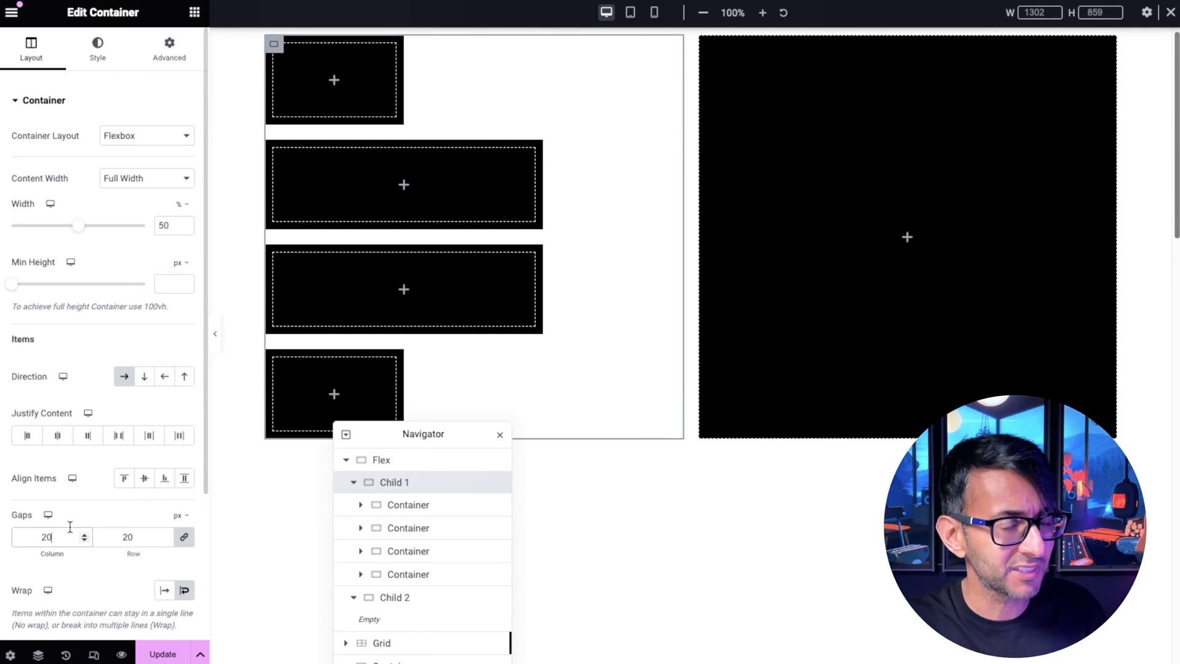
click(275, 45)
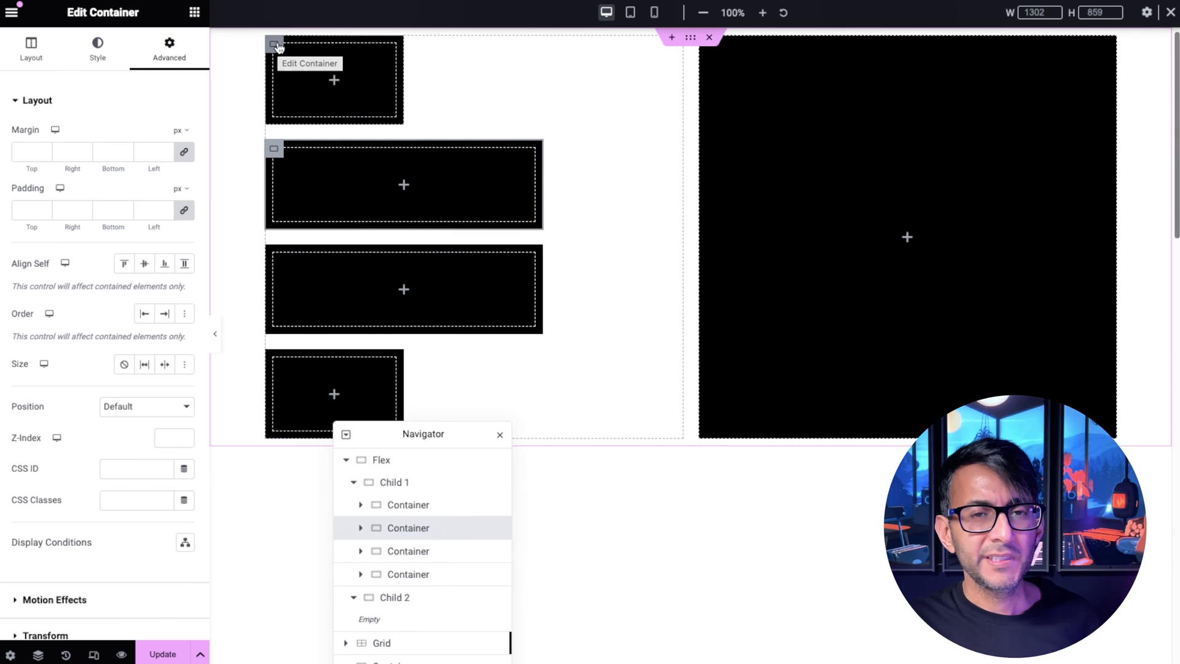
- Set Size to Grow in the Advanced settings of all four Child 1 boxes
click(145, 363)
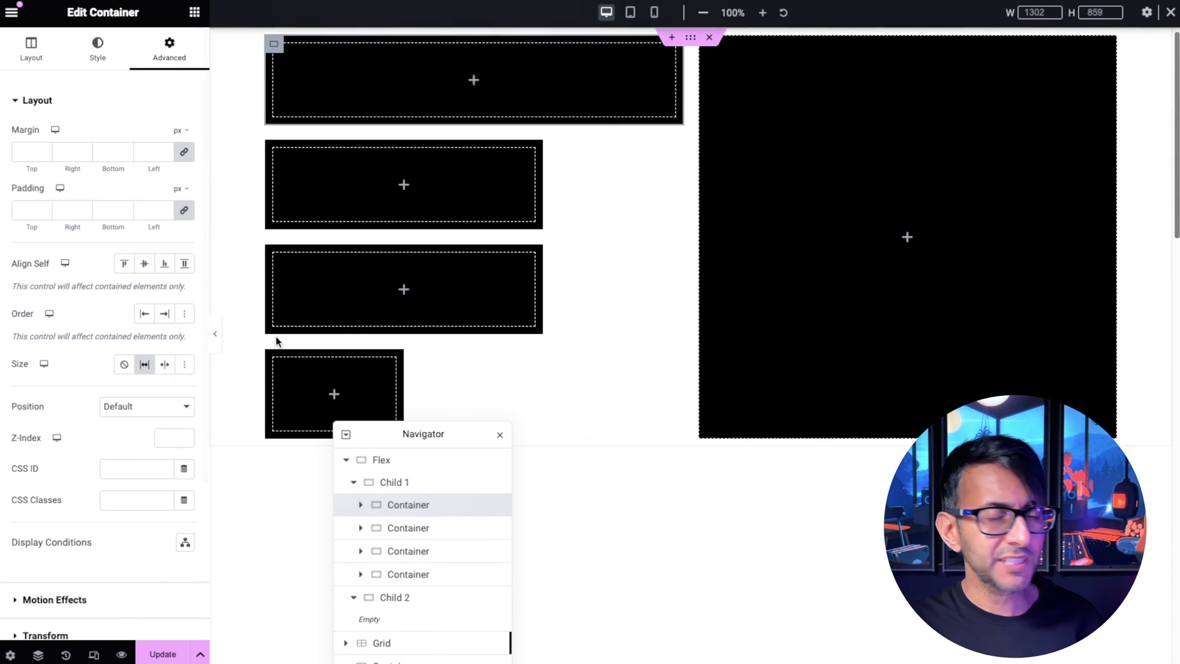
click(274, 149)
click(144, 363)
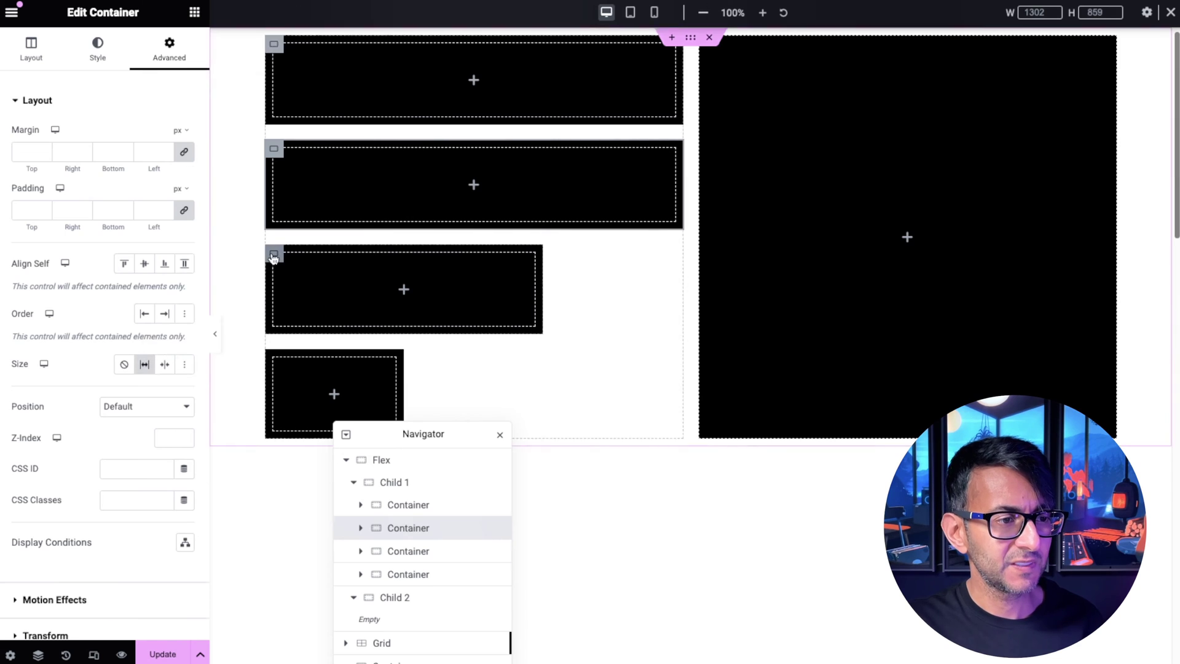
click(274, 254)
click(169, 47)
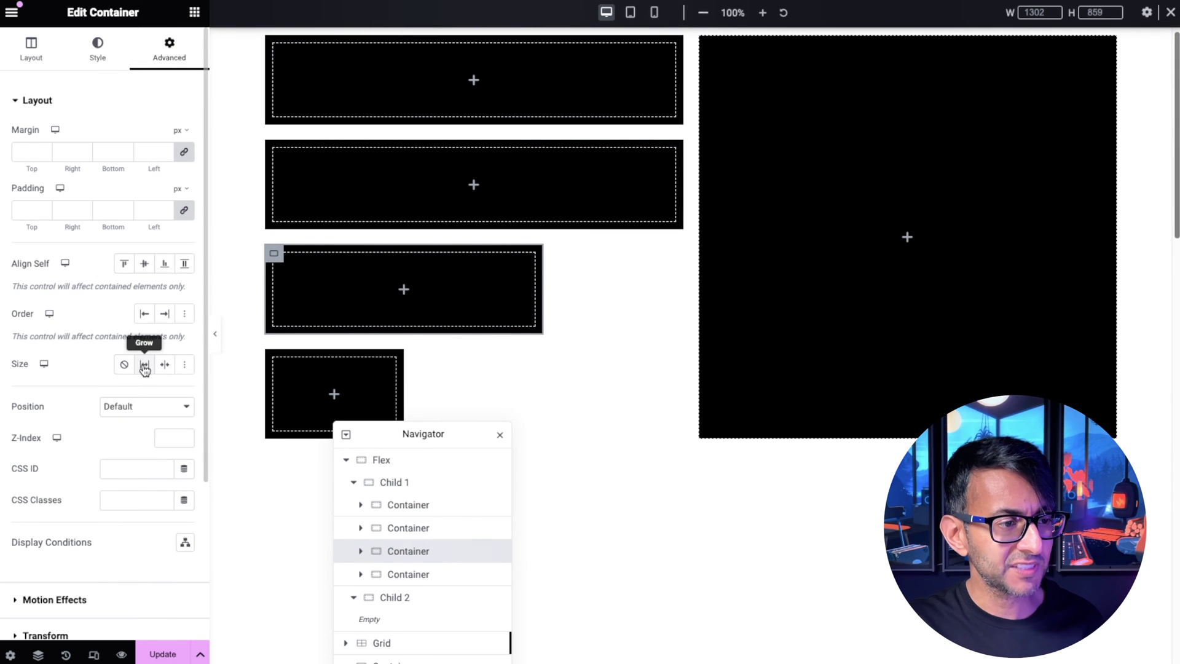
click(144, 364)
click(274, 357)
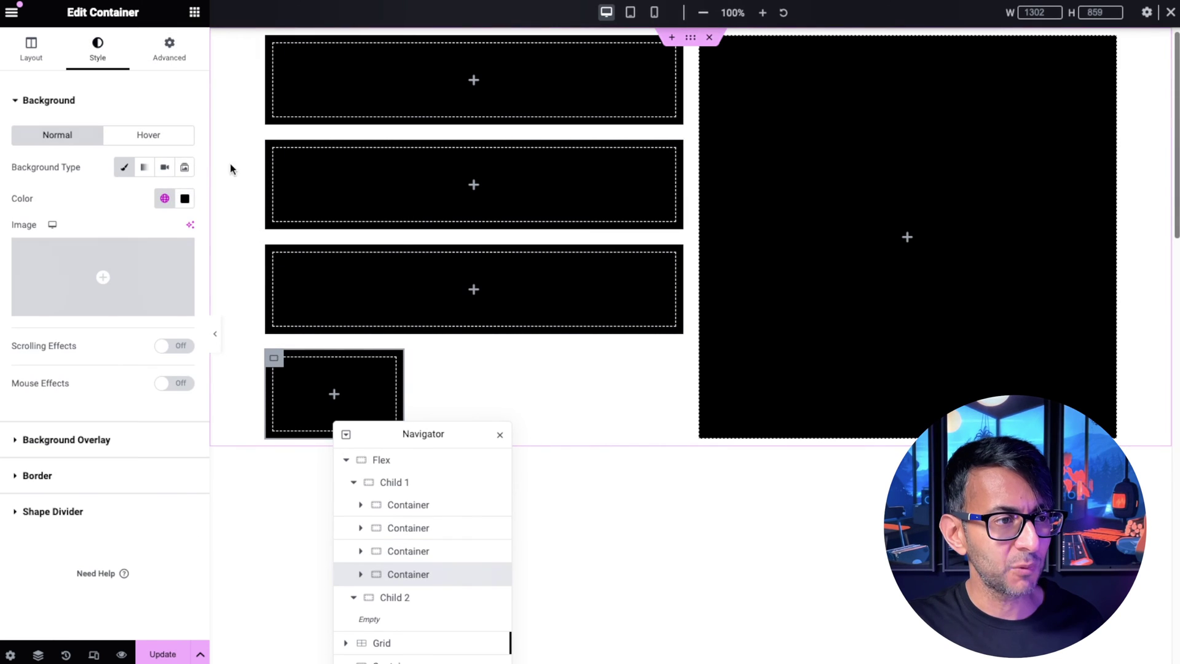
click(172, 67)
click(144, 365)
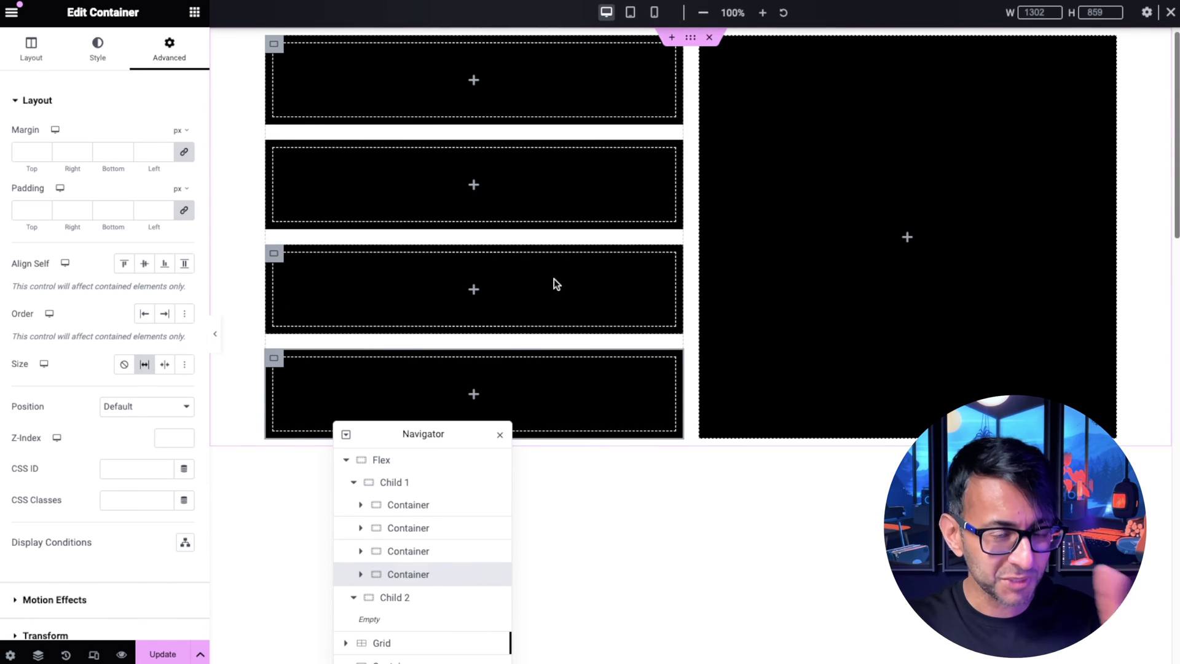
click(269, 49)
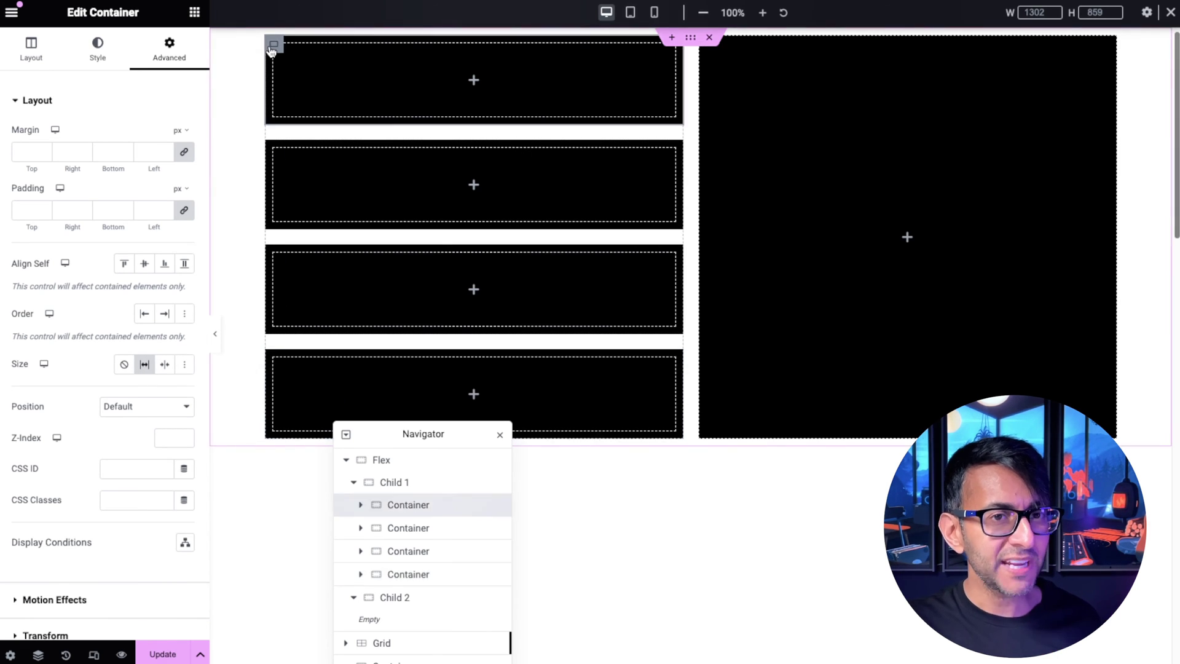
click(32, 49)
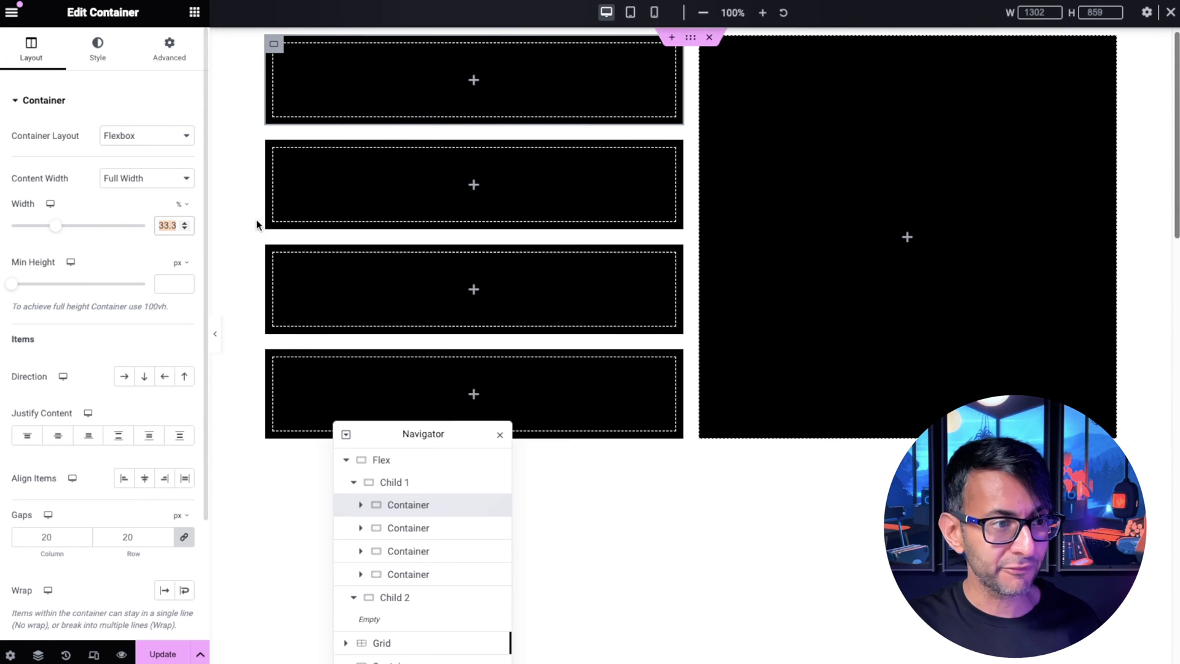
- Set the first box's width to 30% and the second box's width to 60%
text(30)
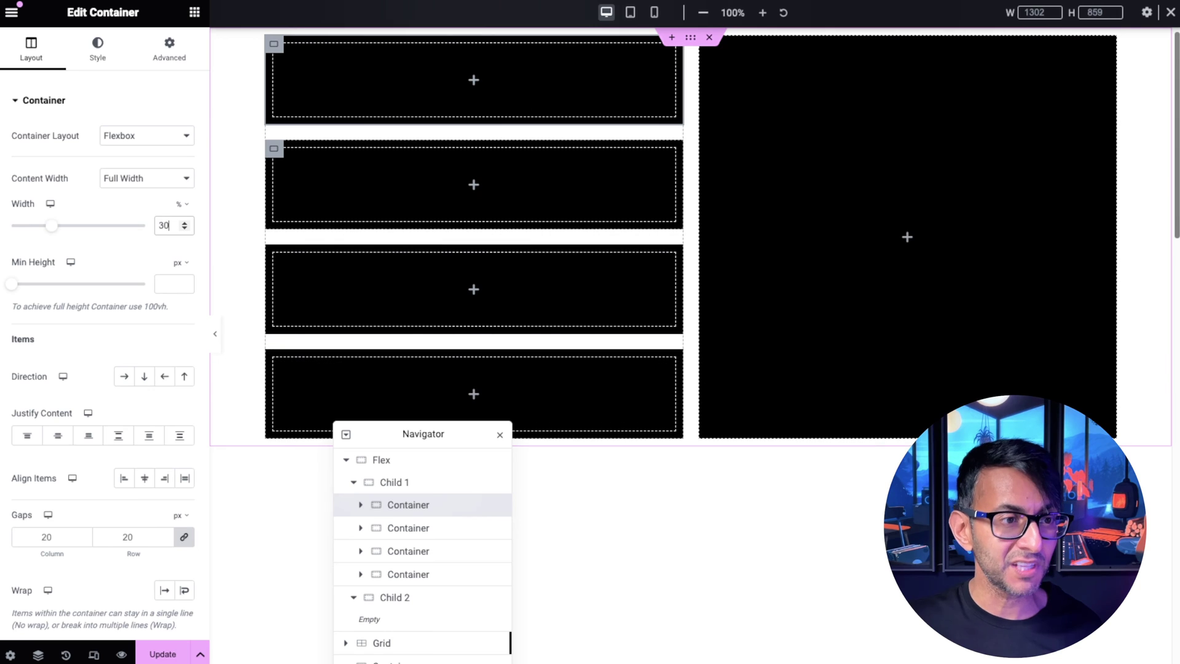
click(275, 150)
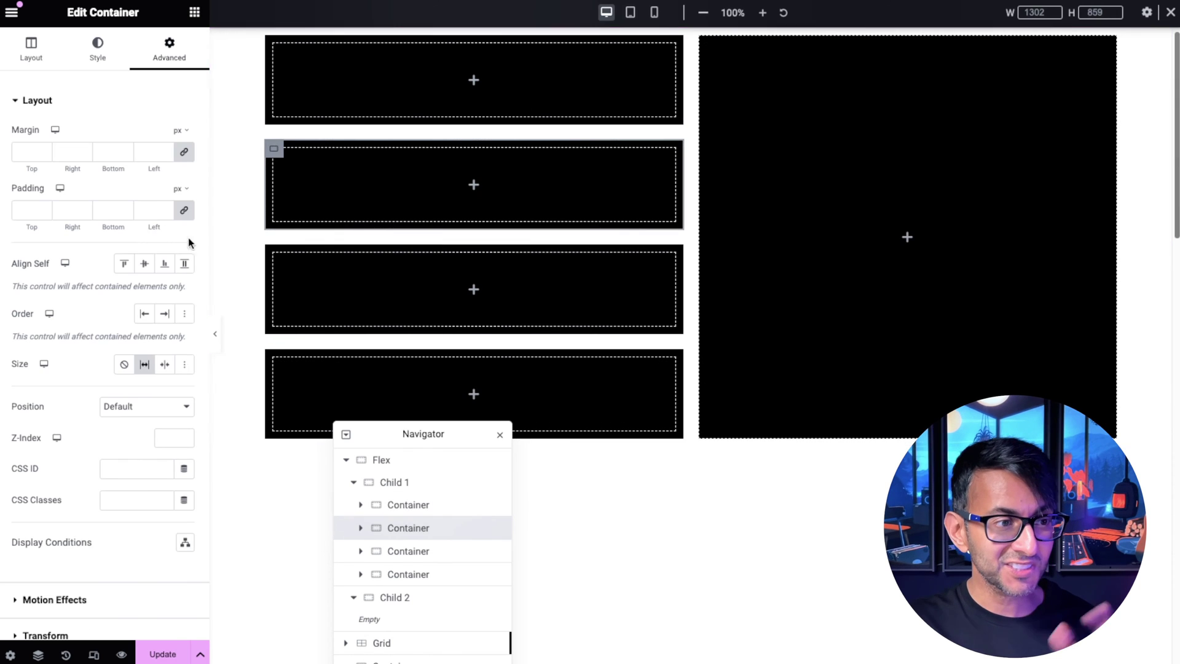
click(31, 49)
drag(174, 226, 152, 225)
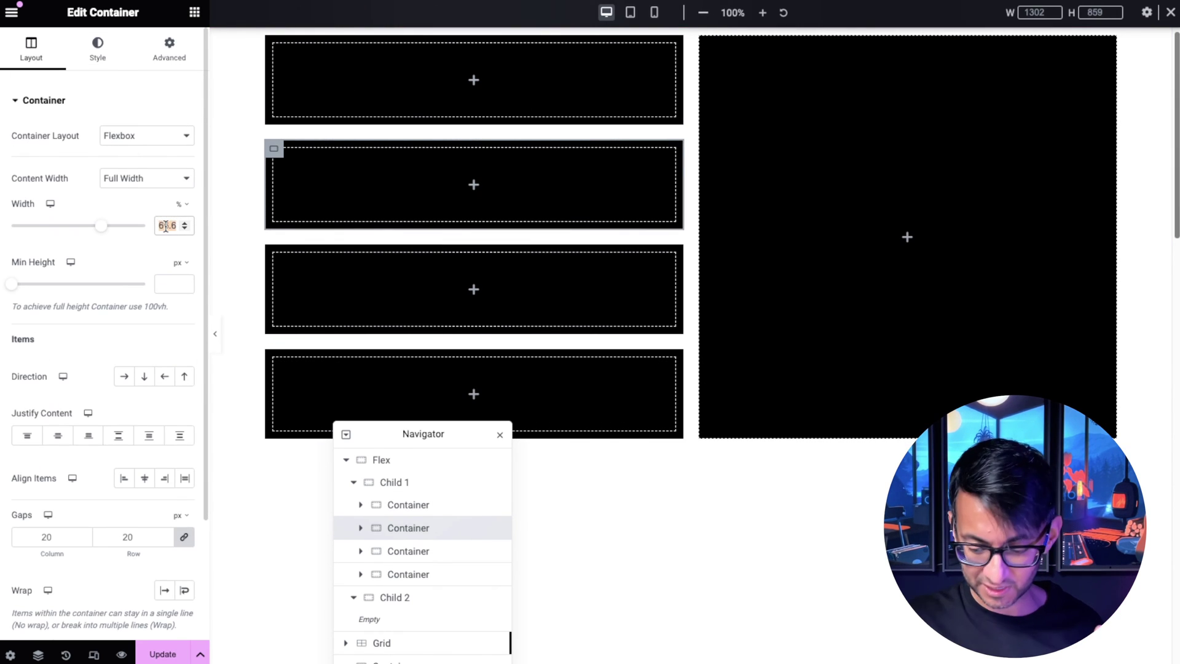
text(60)
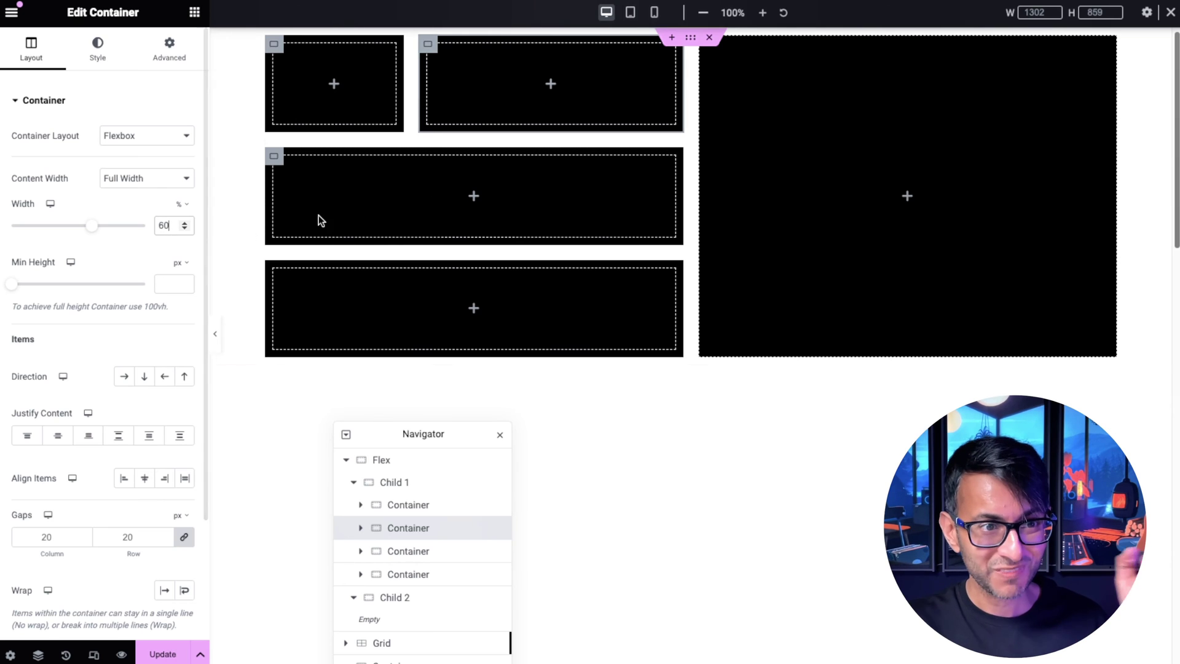
- Copy box styles and paste one onto the lower box so the bottom row pairs wide with narrow
right_click(273, 51)
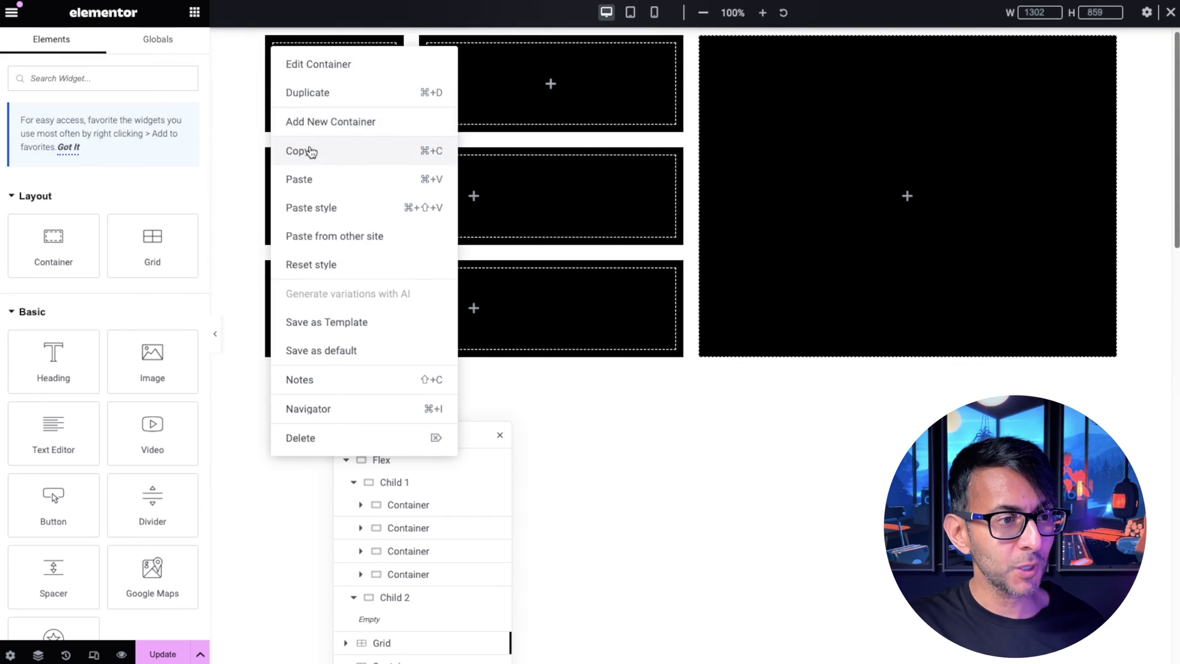
click(311, 151)
right_click(274, 269)
click(329, 420)
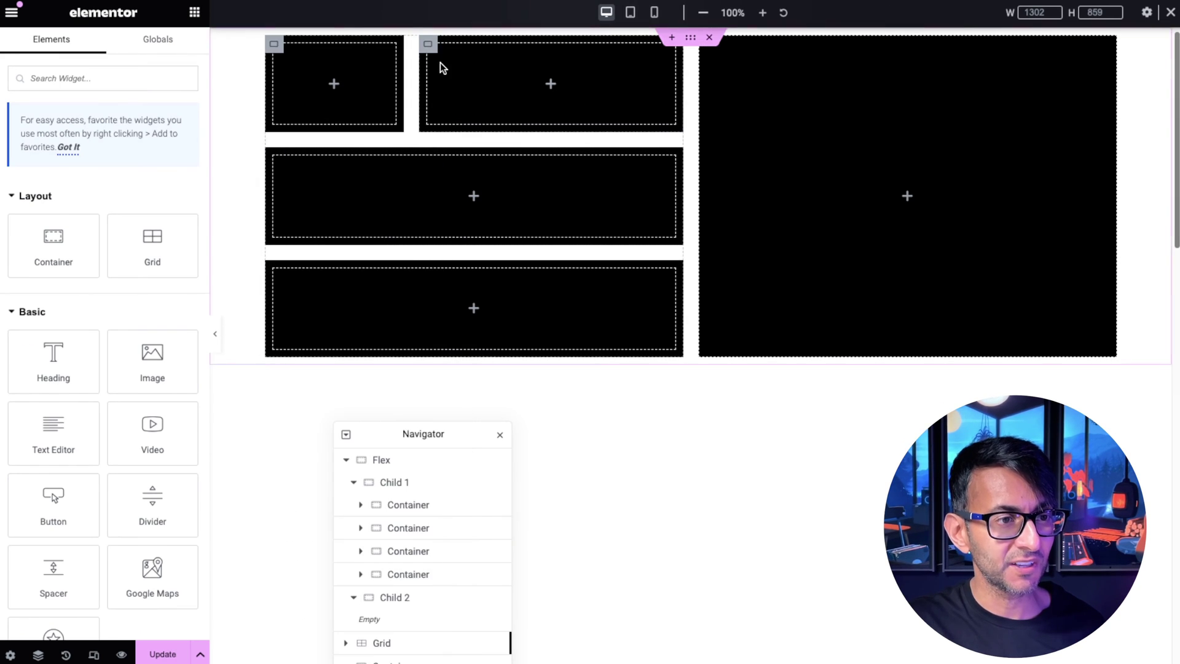
right_click(429, 44)
click(473, 158)
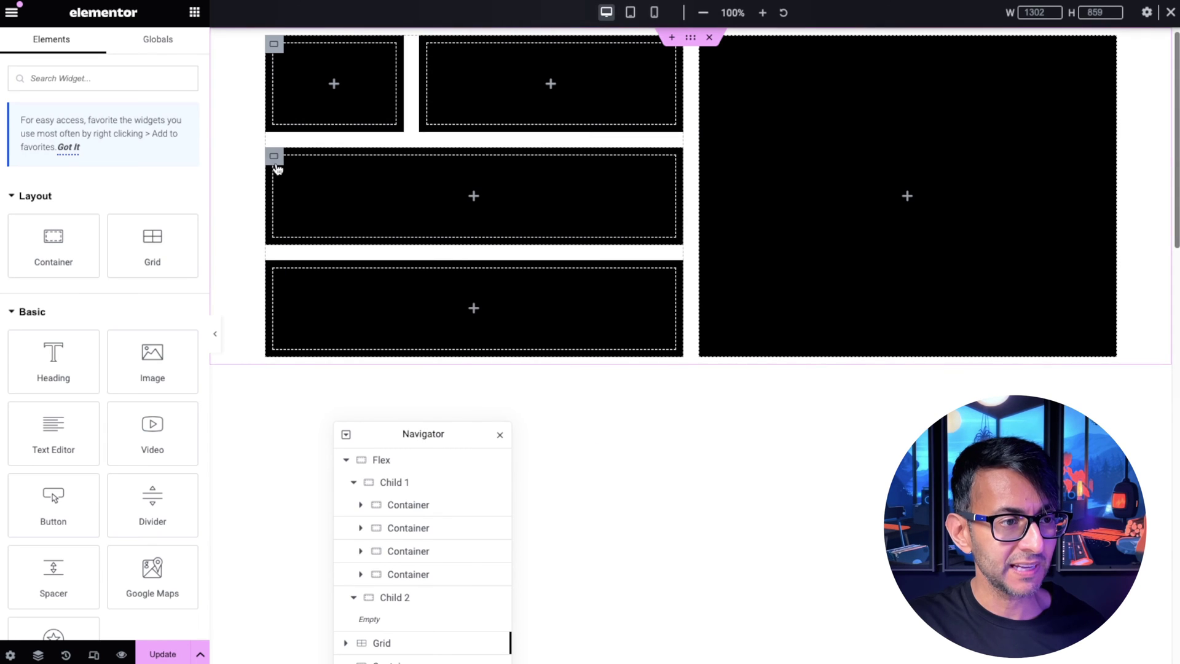
right_click(278, 169)
click(329, 316)
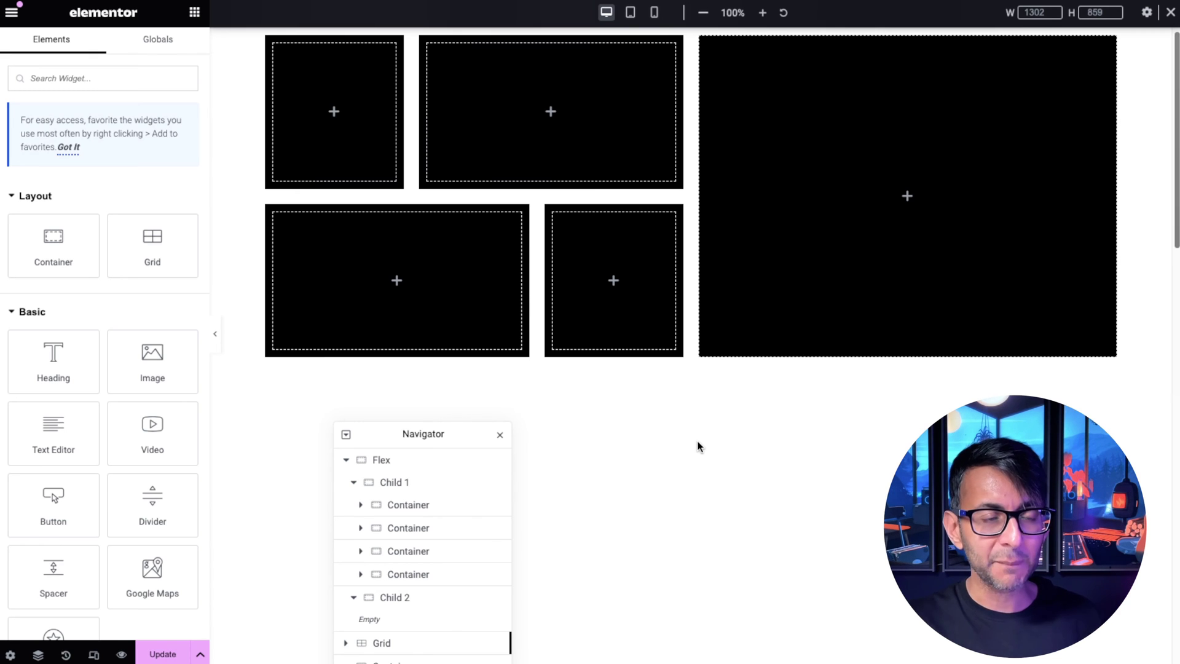
click(394, 482)
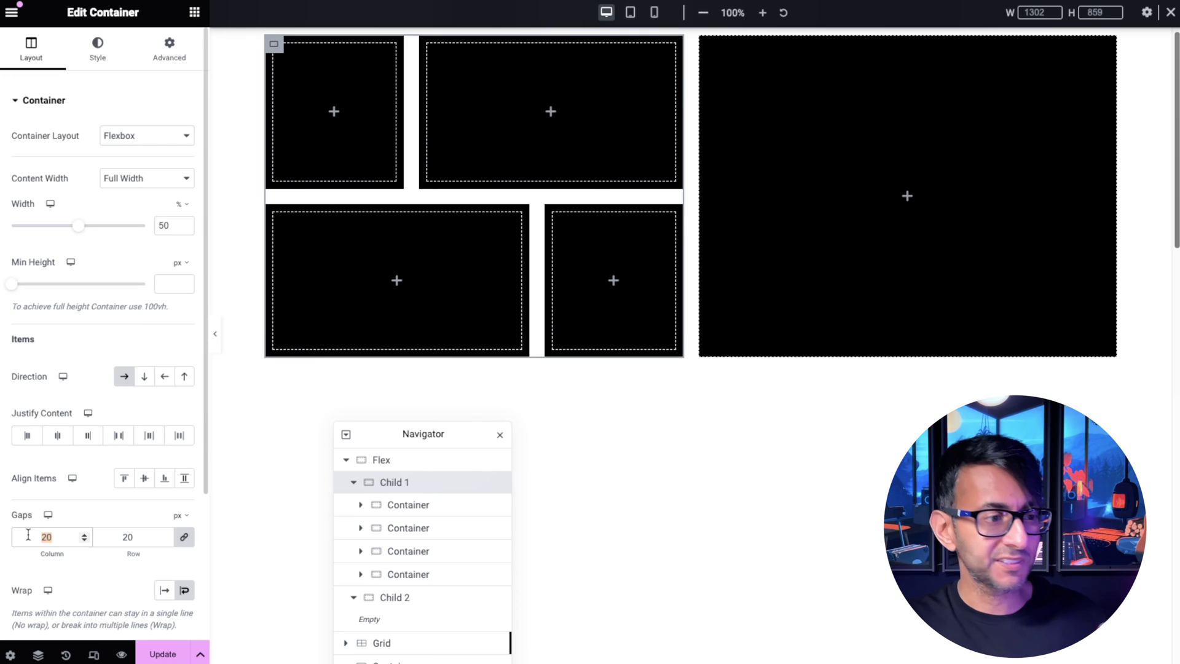
- Try 60 px gaps on Child 1, revert to 20 px, then open the first box's Advanced settings
text(60)
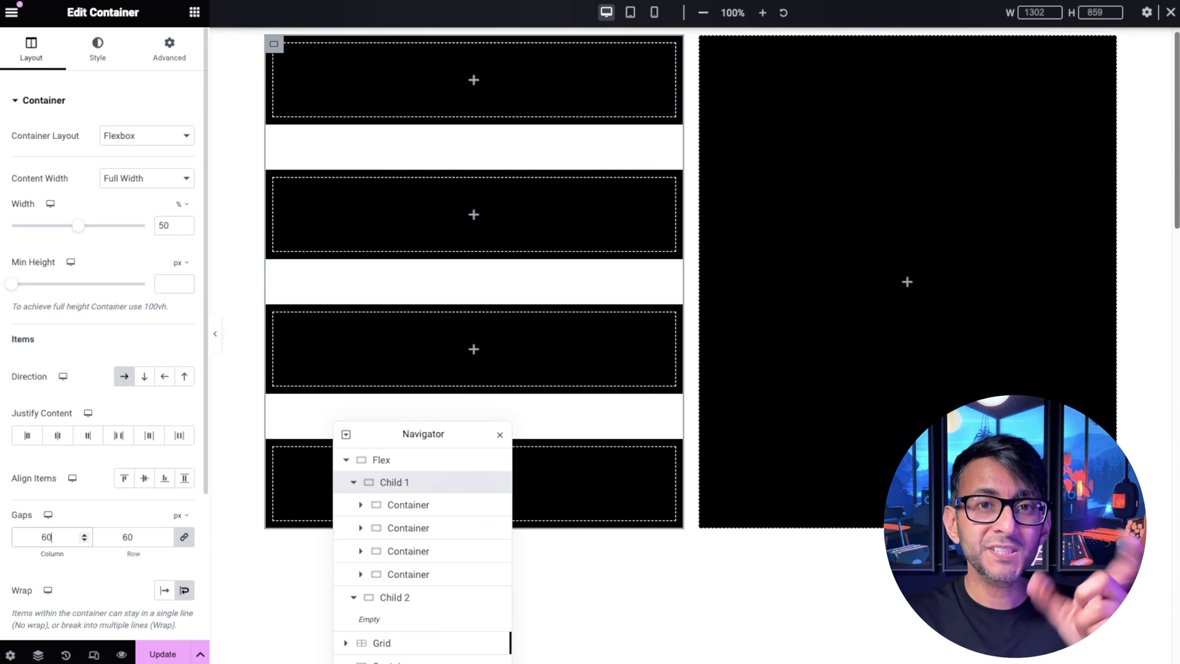
text(20)
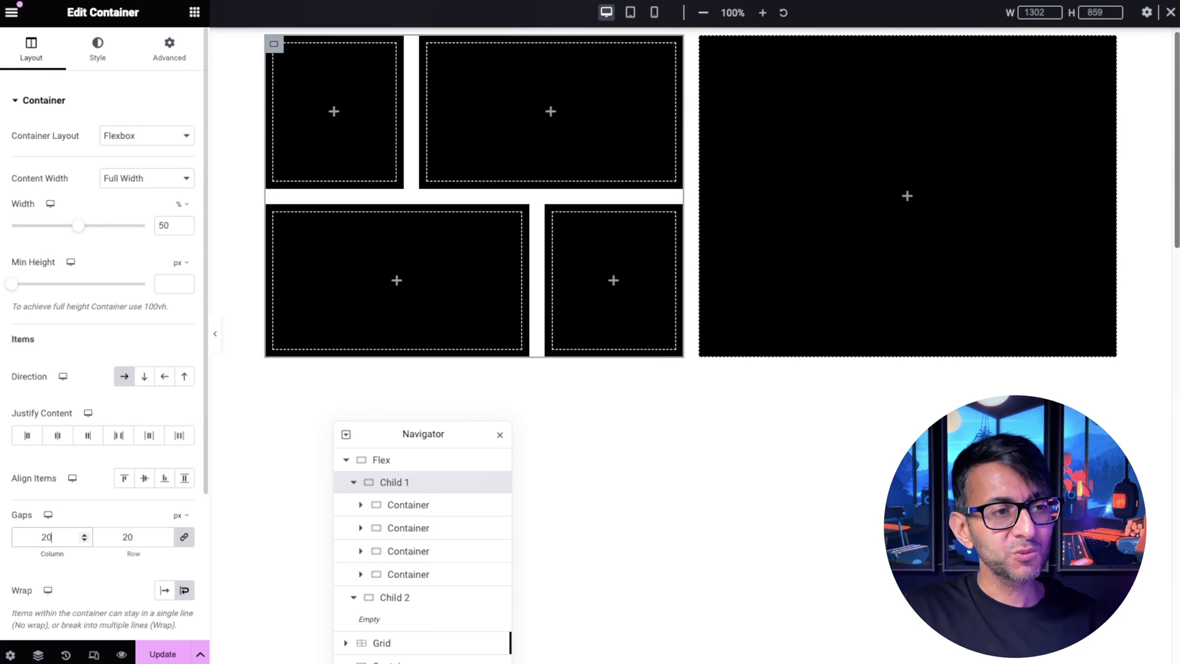
click(408, 505)
click(169, 49)
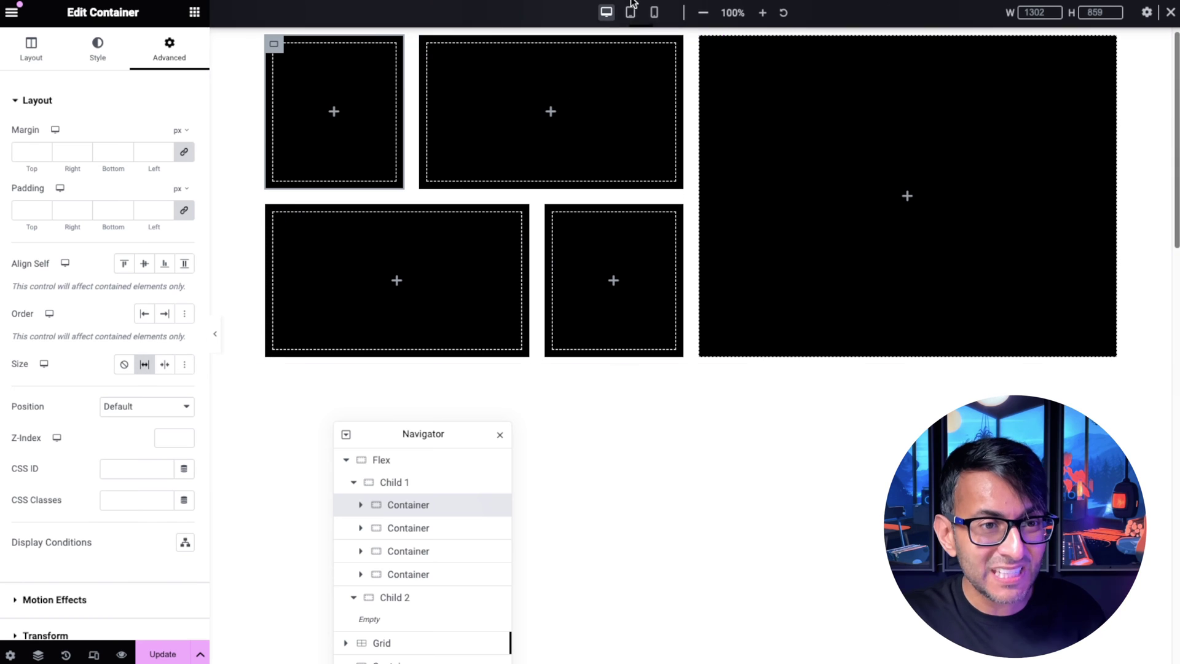
click(669, 35)
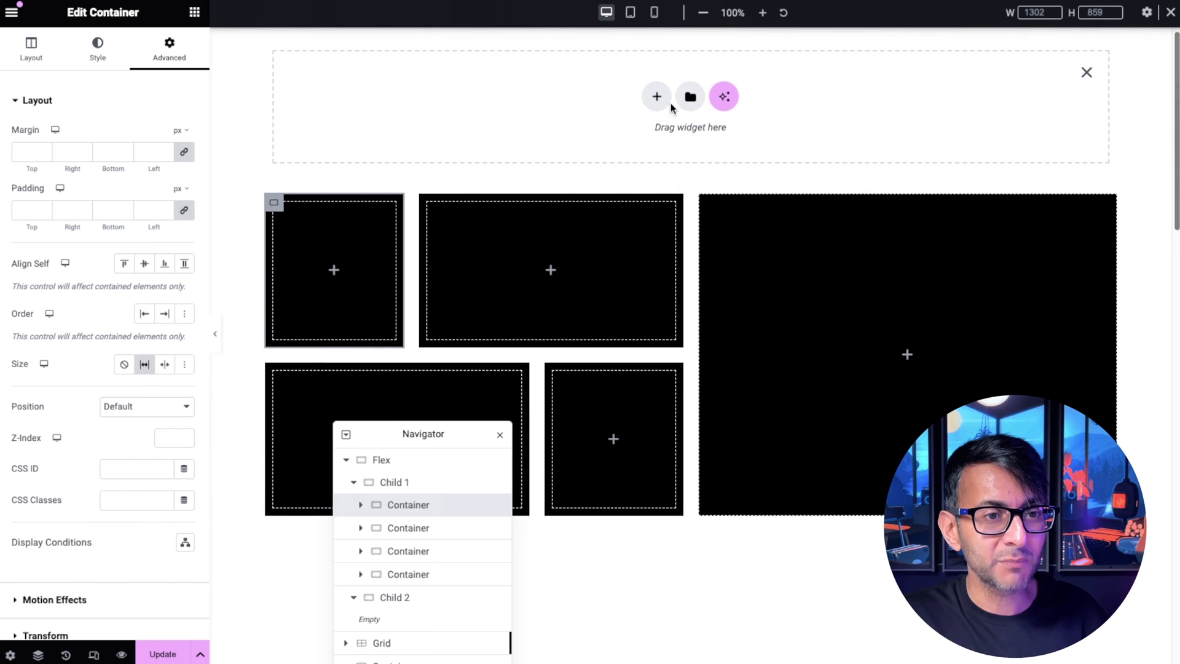
- Copy the whole Flex section and paste a duplicate into the empty section at the top
right_click(690, 206)
click(724, 308)
right_click(540, 90)
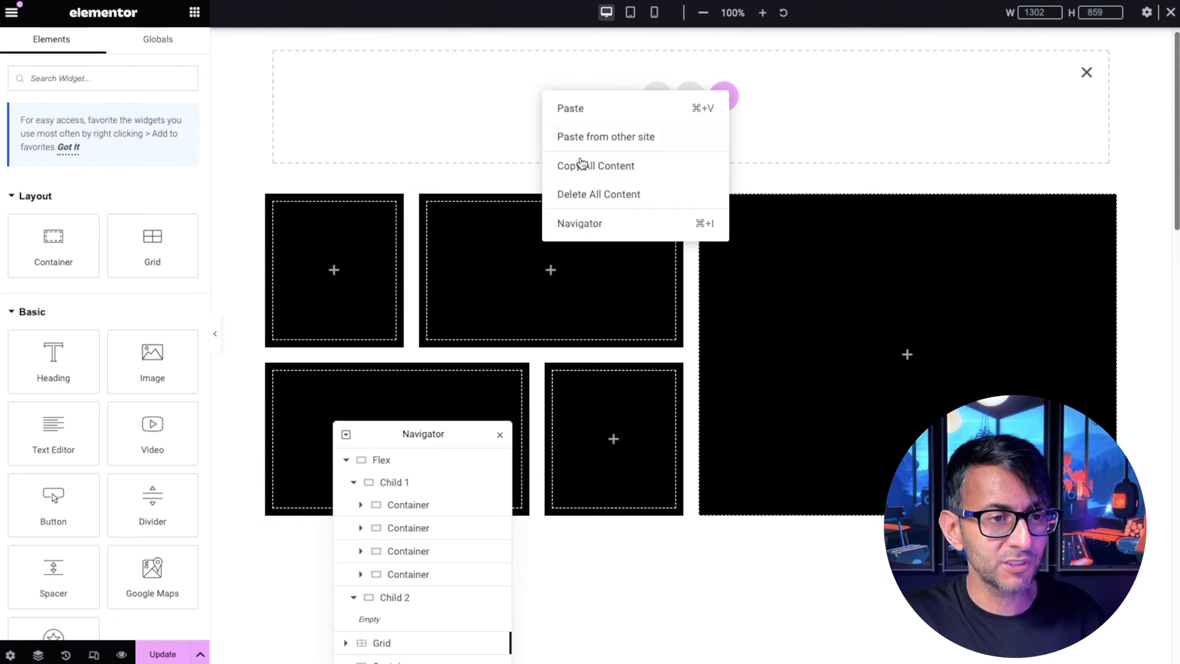
click(594, 113)
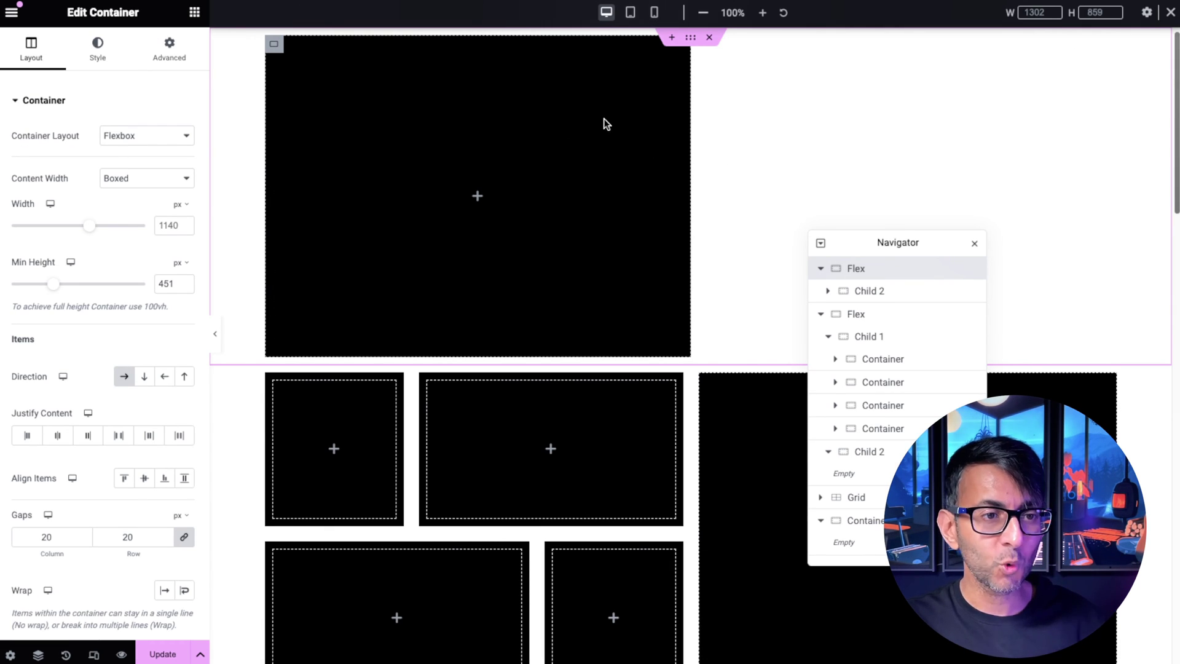
- Add a temporary 2x2 Flexbox container, copy it, then delete it
click(672, 37)
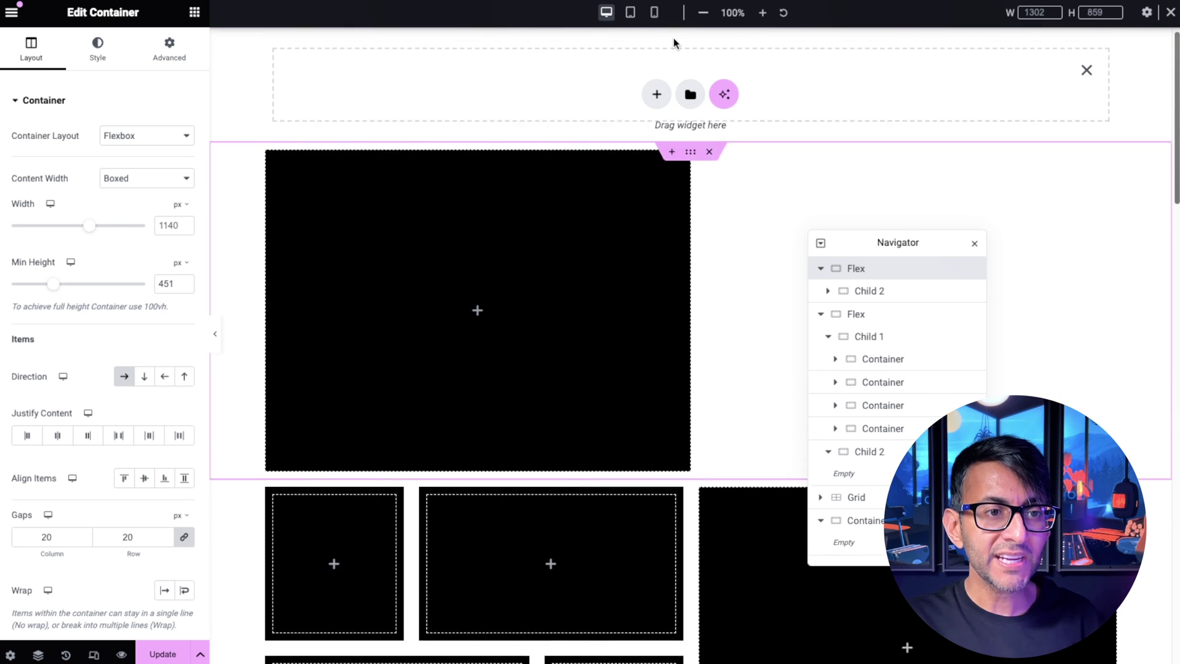
click(658, 96)
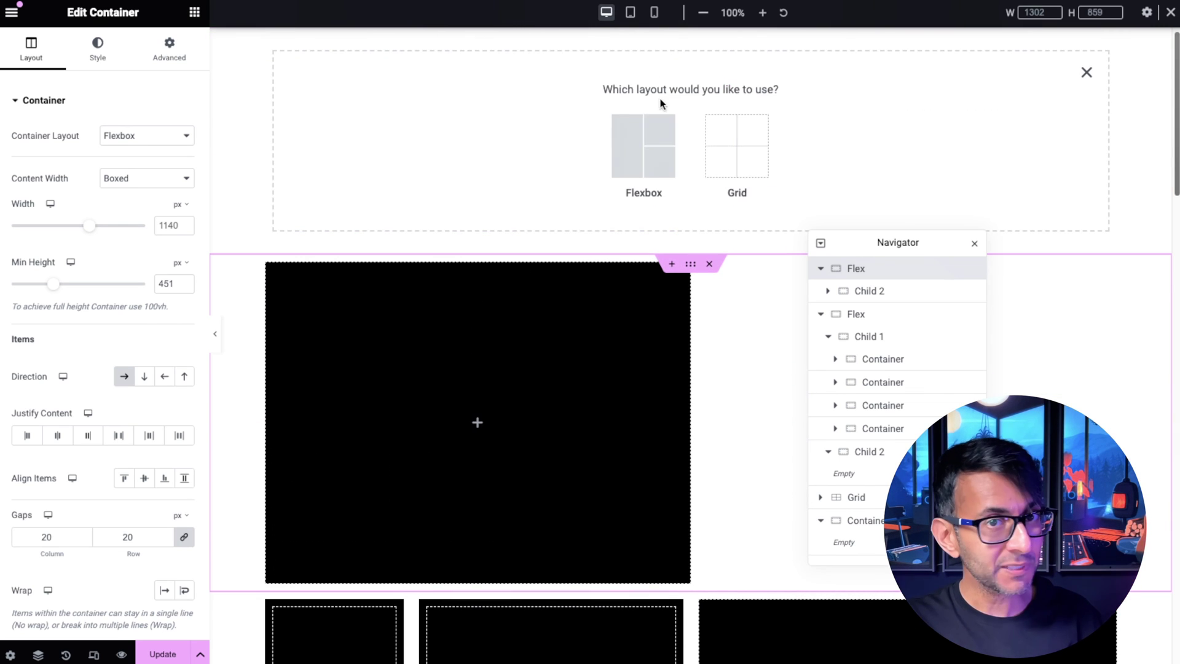
click(630, 155)
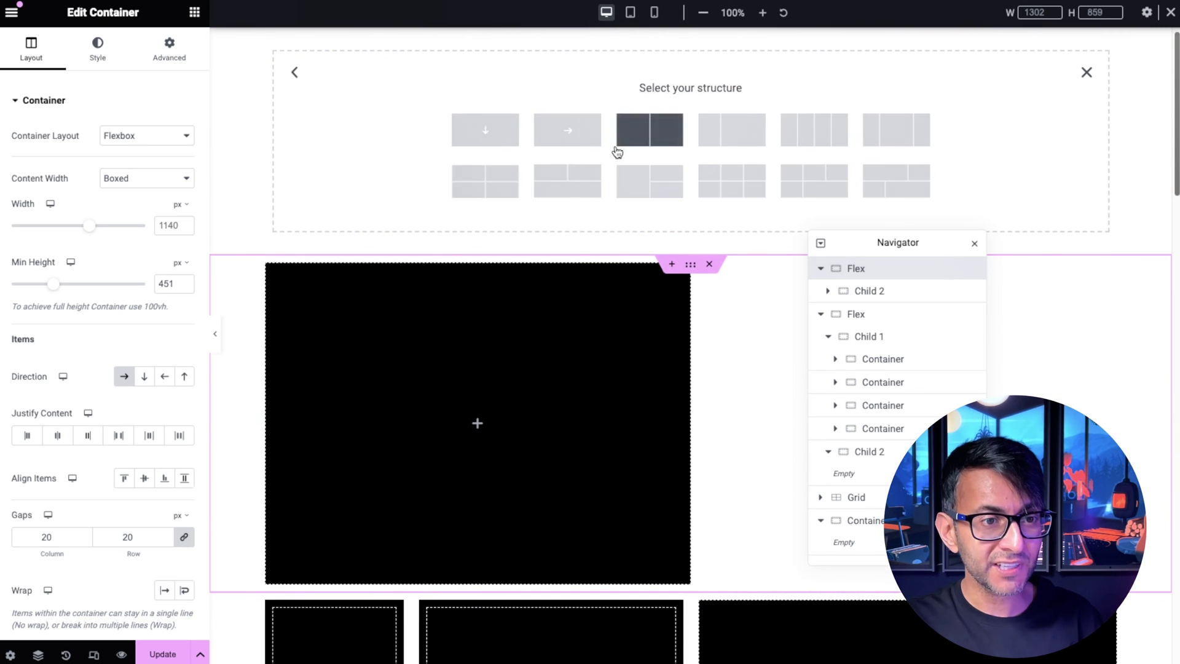
click(495, 189)
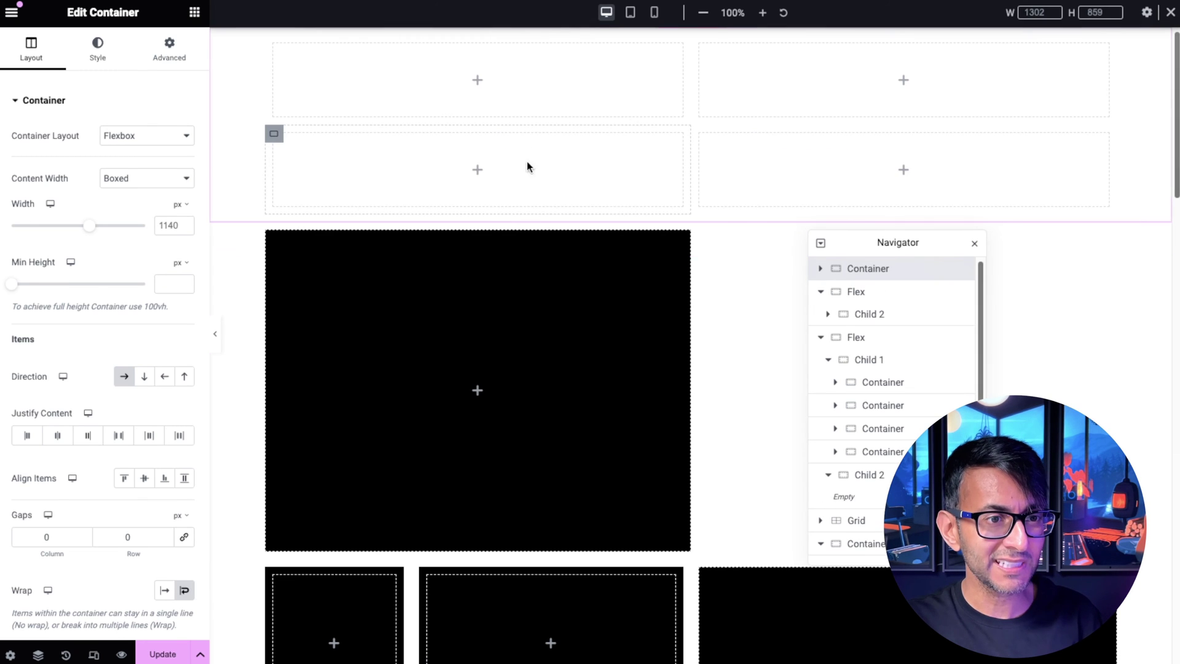
right_click(689, 37)
click(738, 140)
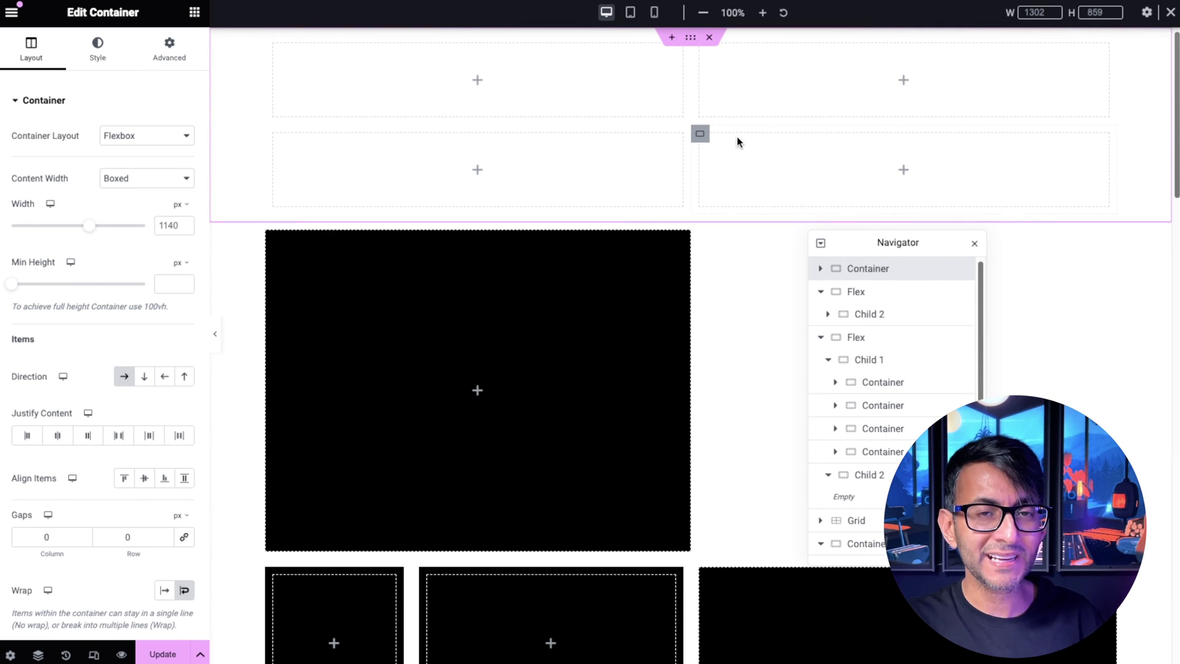
click(708, 37)
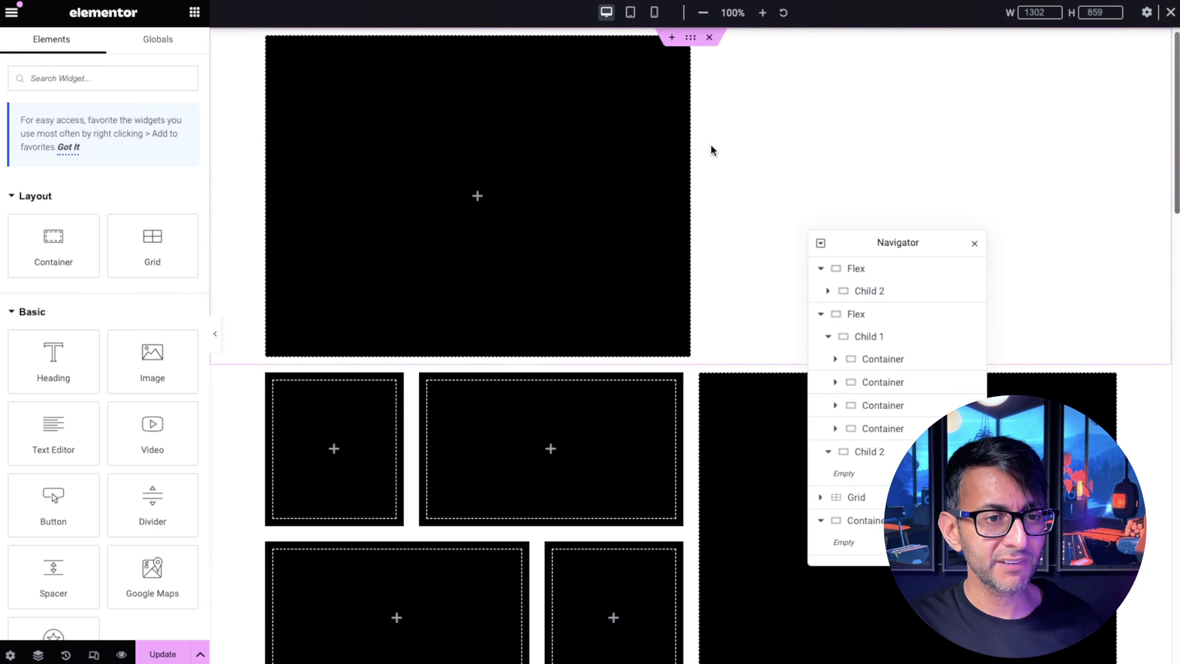
- Paste the copied 2x2 container into the top Flex section and place it before Child 2
click(879, 276)
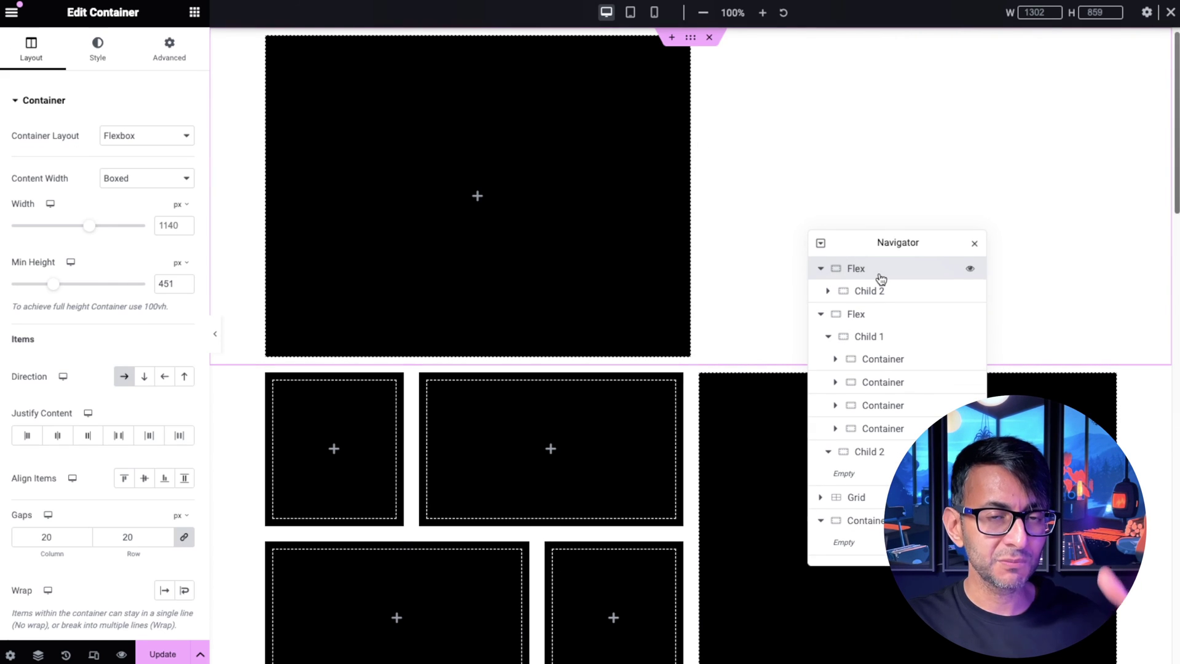
right_click(880, 278)
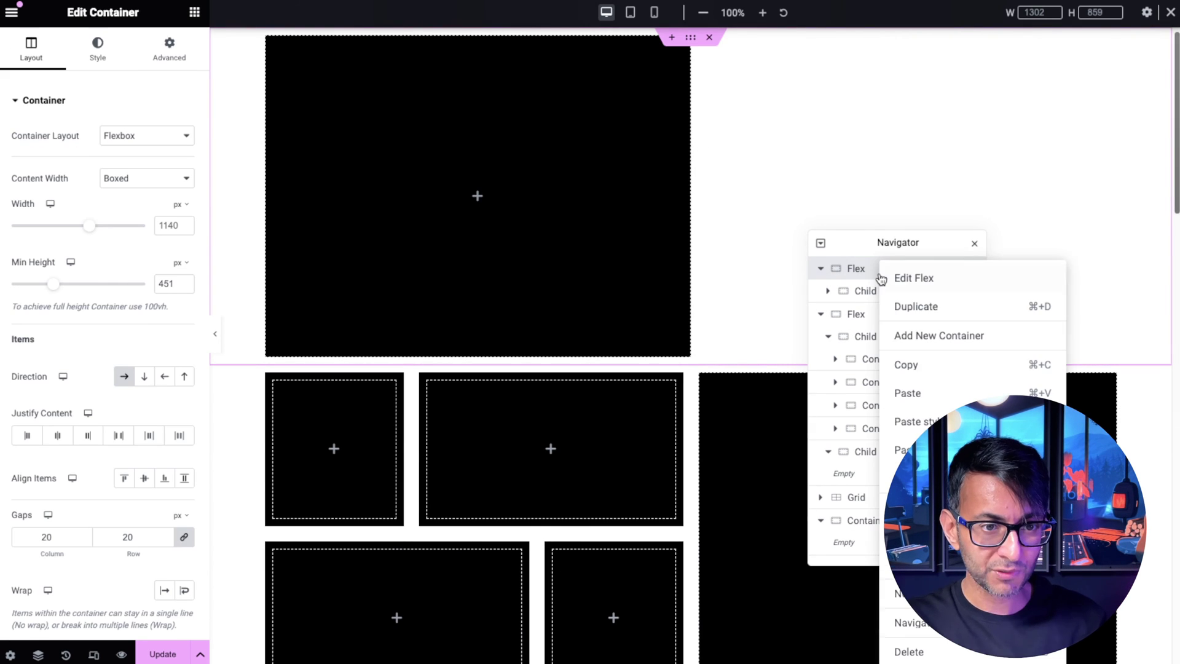
click(920, 393)
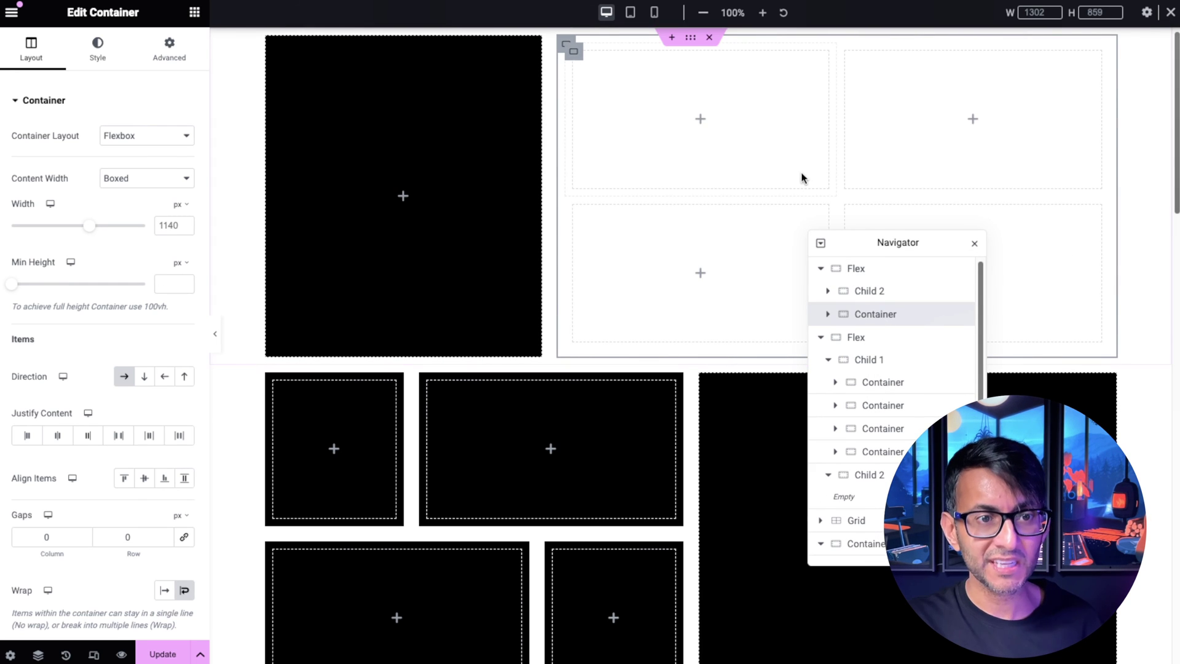
drag(876, 319, 879, 288)
- Rename the pasted container 'Child 1' and set its width to 50
double_click(875, 291)
text(Child 1)
key(Return)
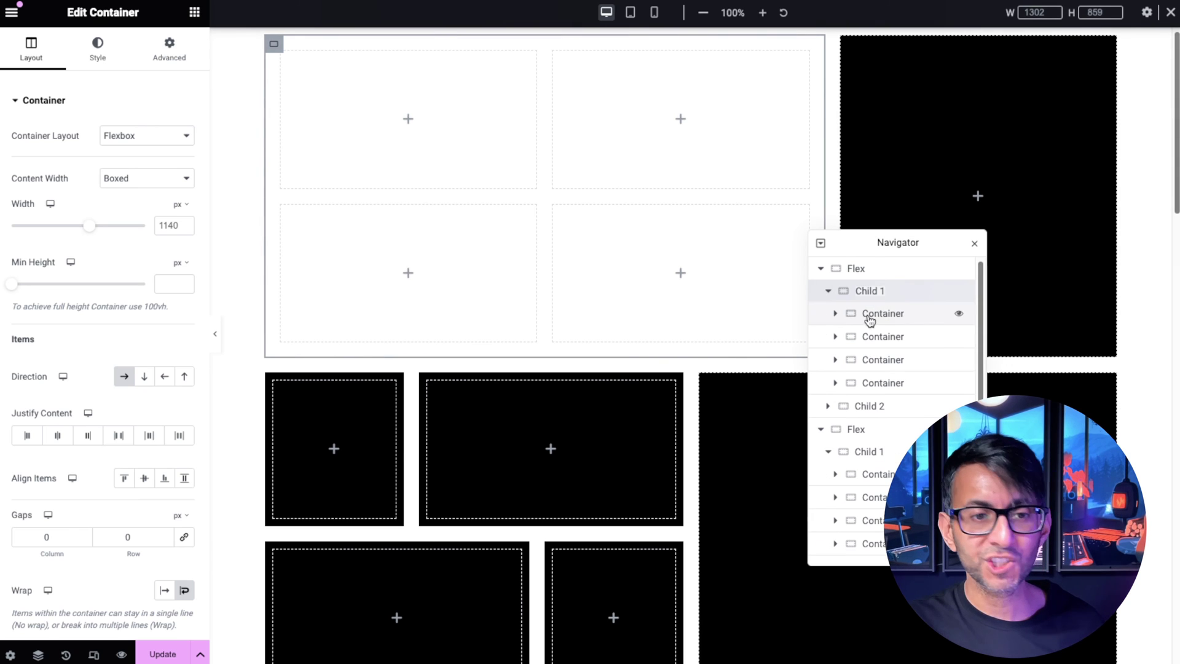
click(829, 290)
double_click(170, 226)
text(50)
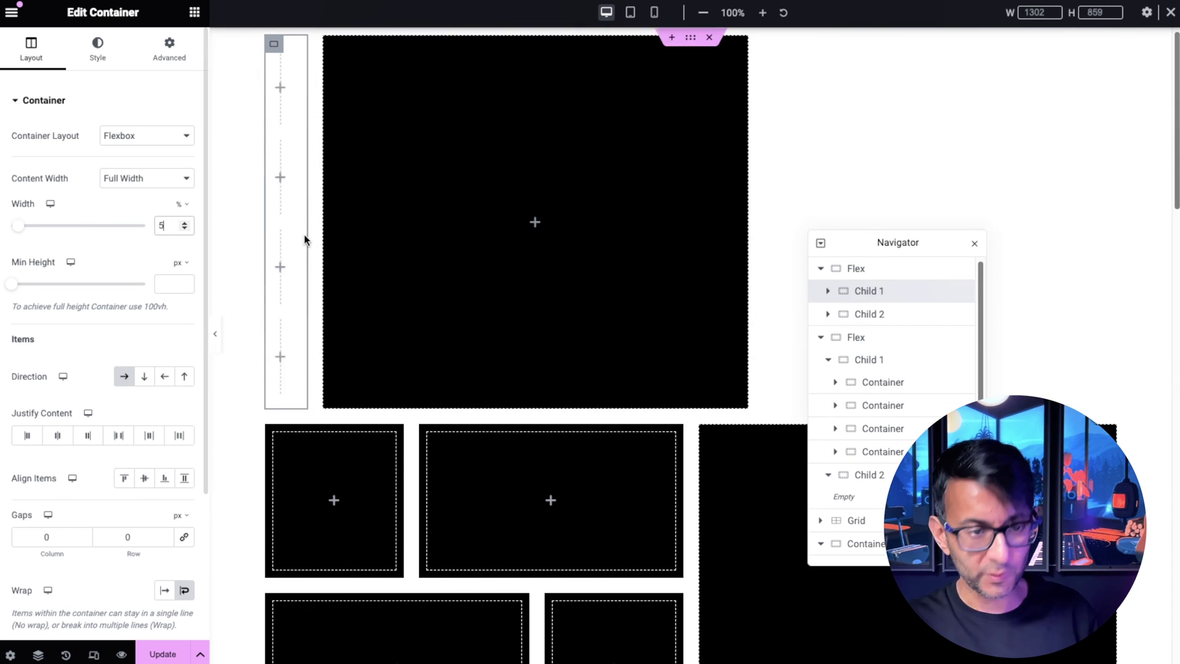
click(885, 313)
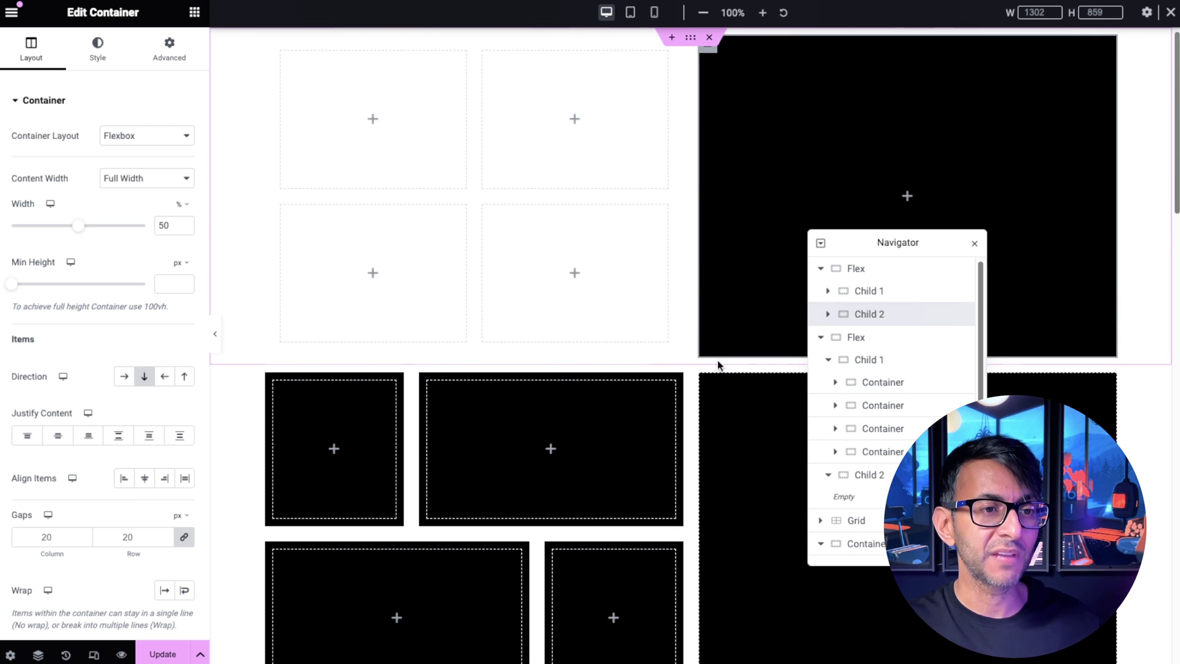
- Set the original four-box wrapper container's width to 100%
scroll(741, 471, down, 3)
click(974, 243)
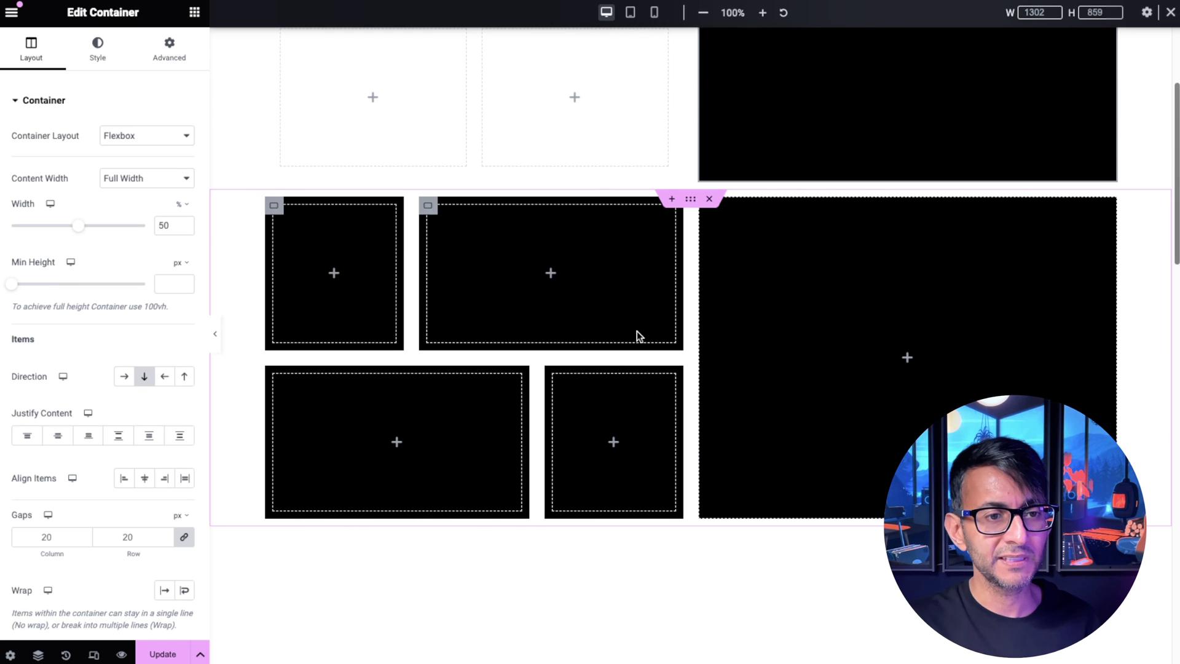
scroll(522, 234, down, 2)
click(411, 132)
drag(79, 228, 194, 250)
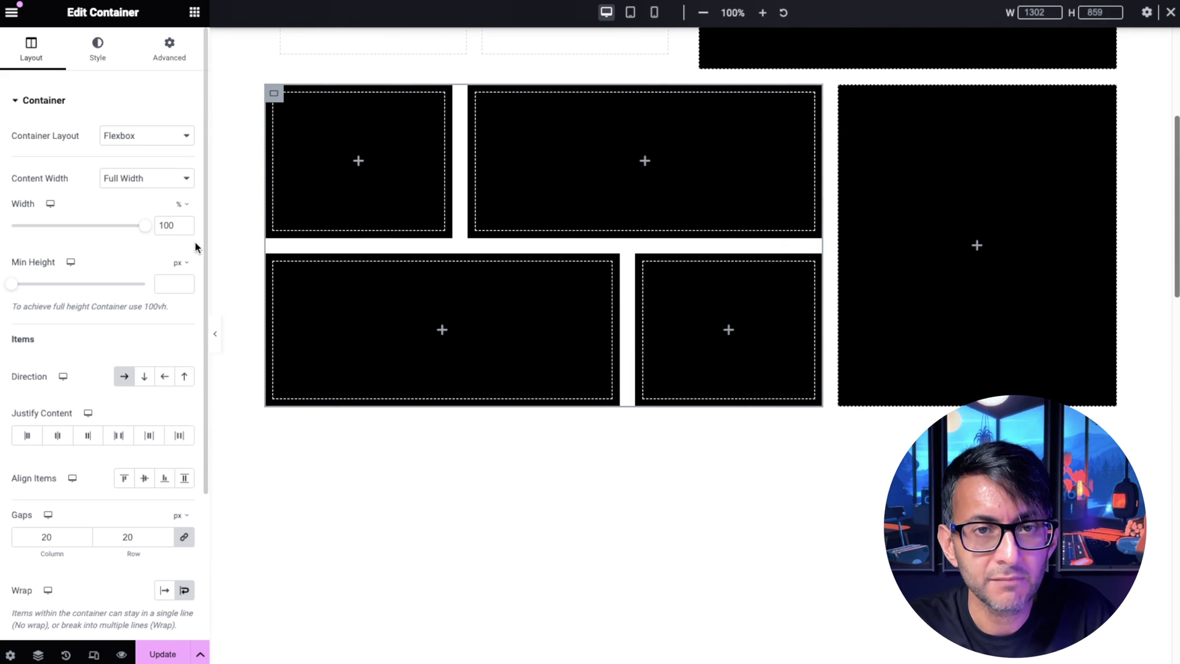